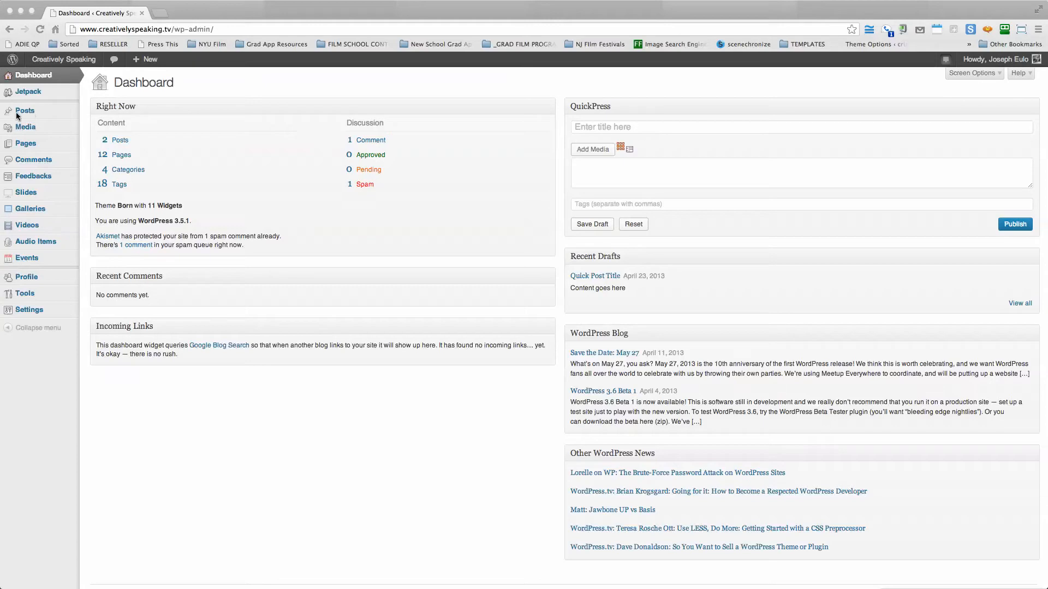
Look over the site's post list, the post categories page and the post tags page, ending on the list of all posts
mouse_move(44, 113)
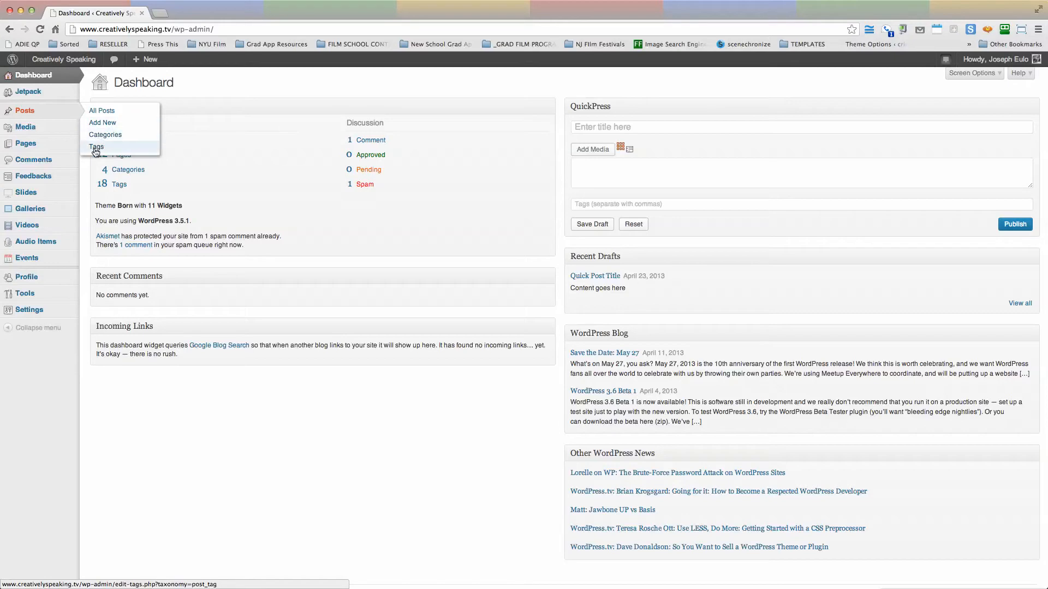
click(25, 111)
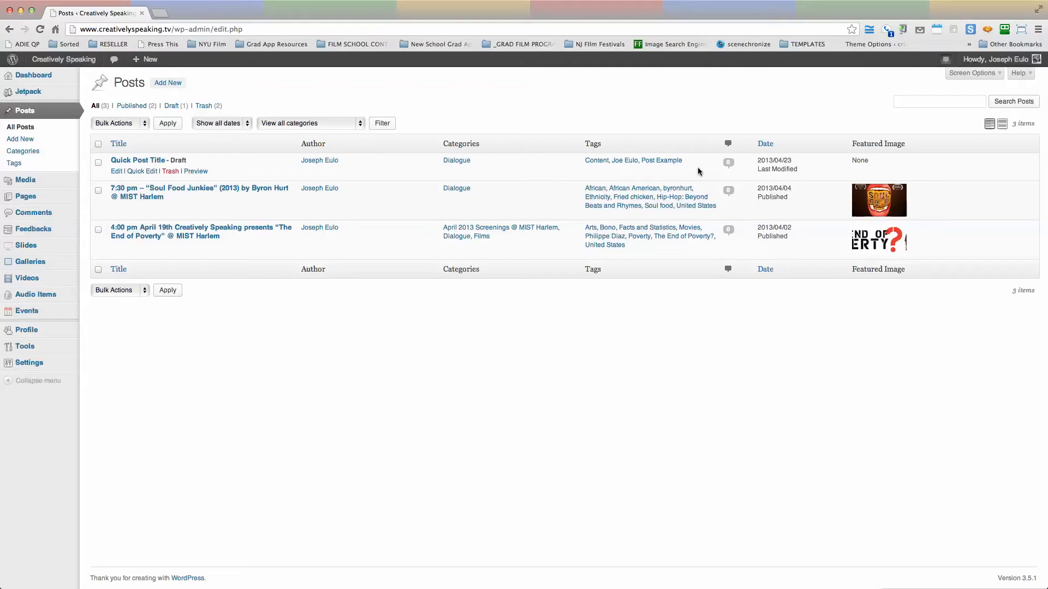
click(31, 152)
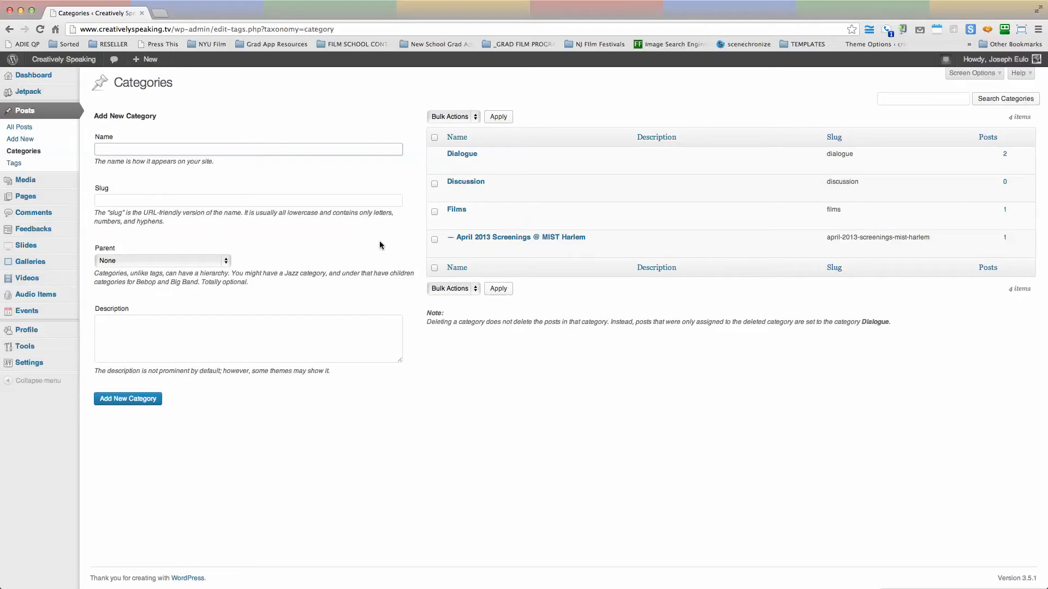
click(305, 151)
click(15, 165)
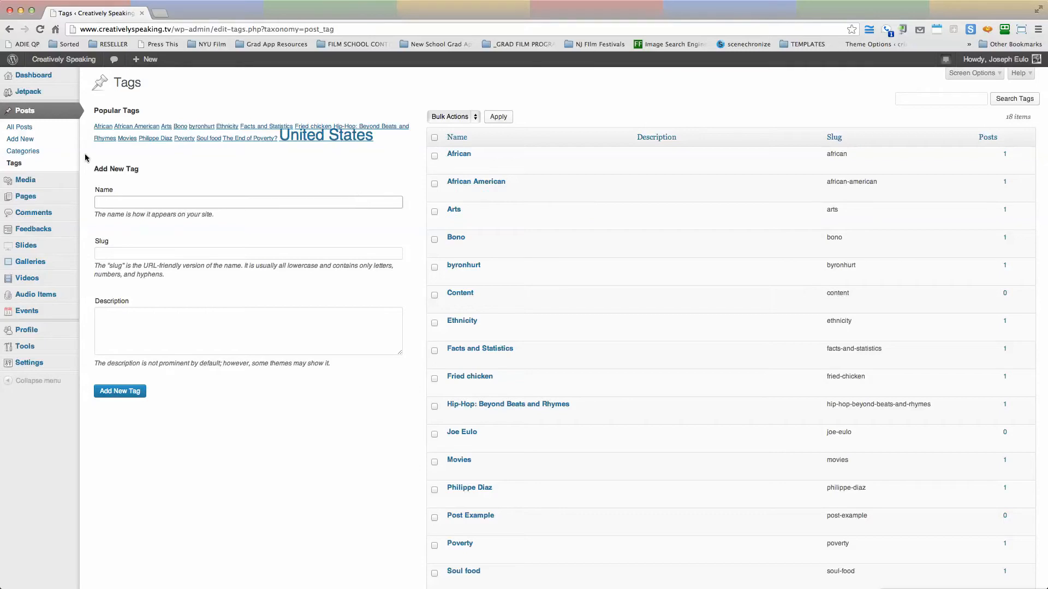
click(18, 133)
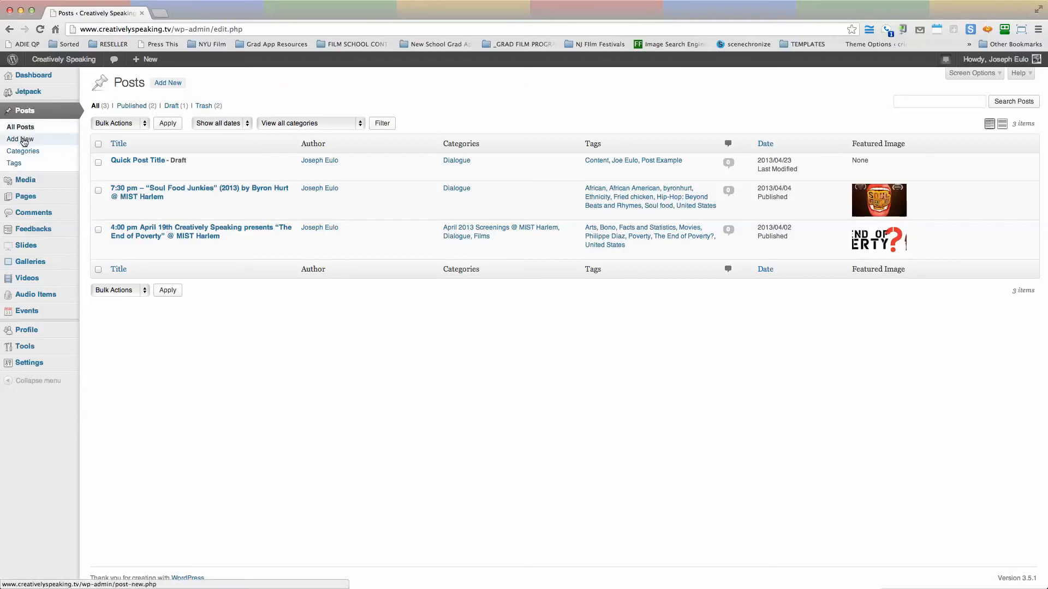
Start a new post and title it "Title for New Post"
click(163, 86)
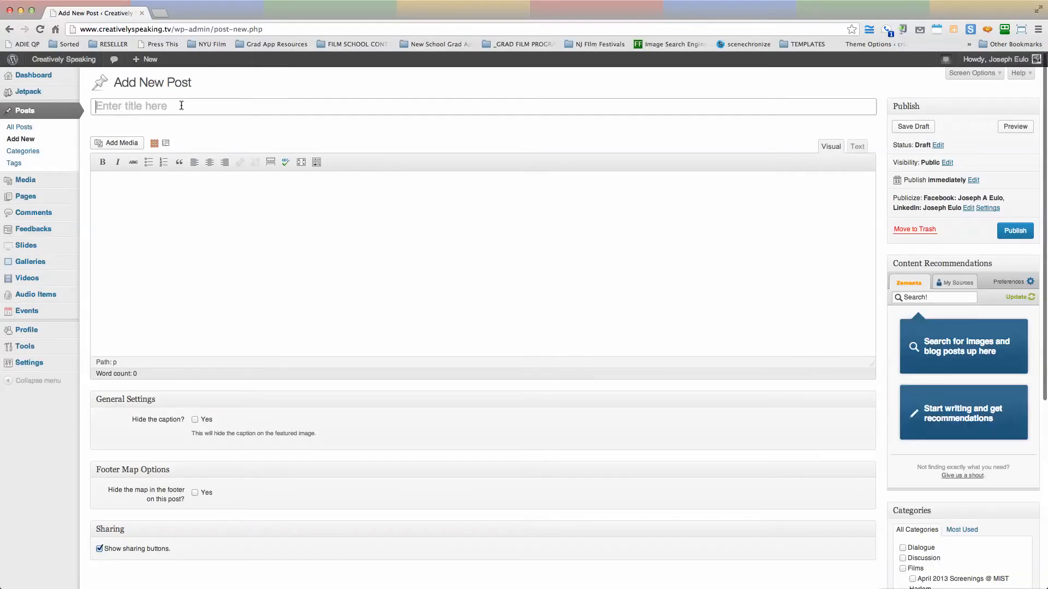
click(282, 109)
text(Title for New Post)
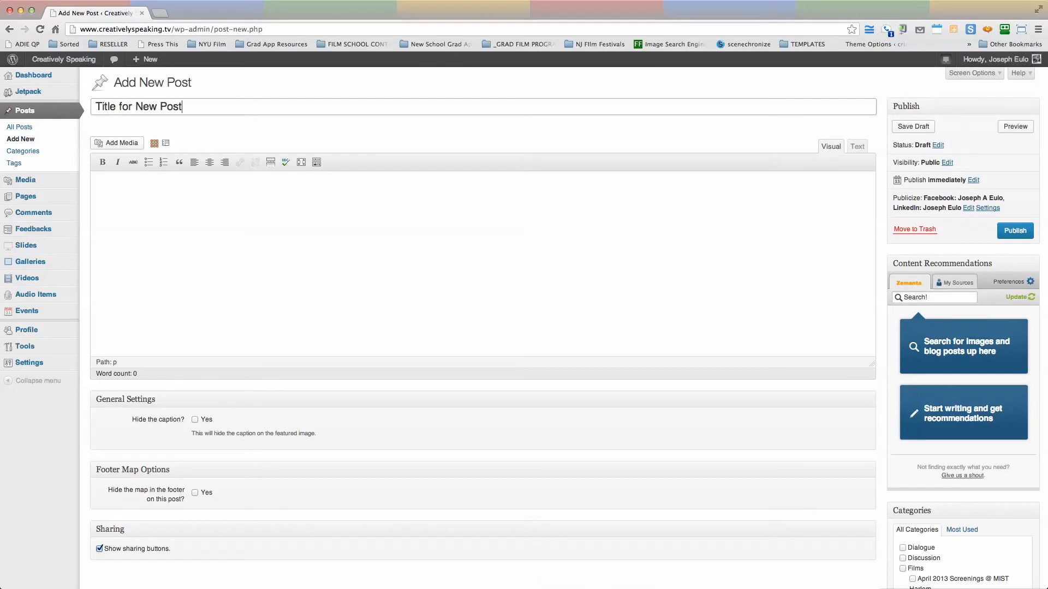
Show the editor's extra formatting row and examine the paragraph styles, the text colours and the Paste from Word dialog
click(233, 213)
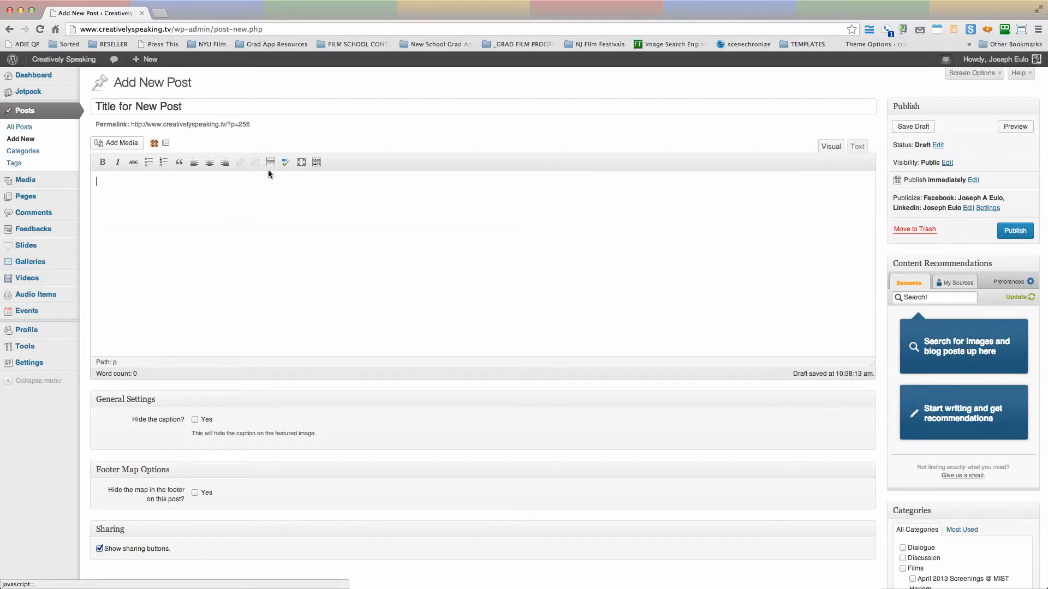
click(316, 162)
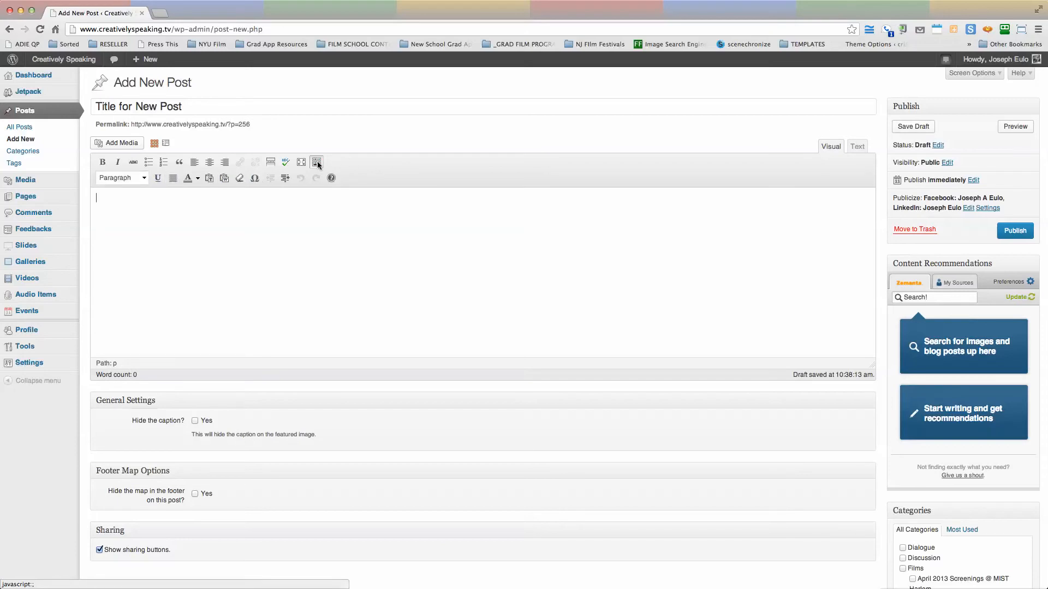
click(144, 178)
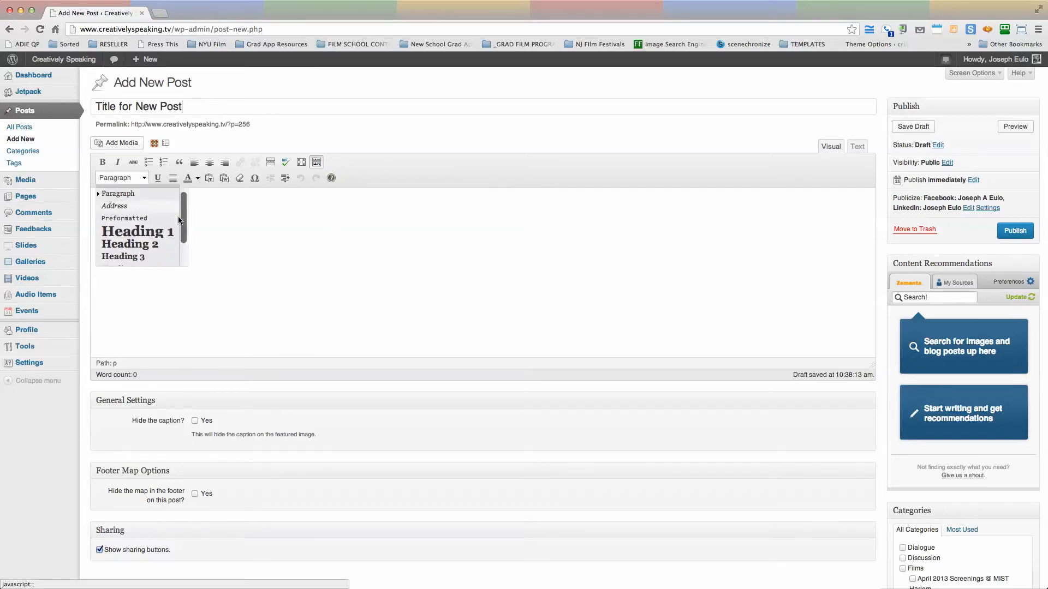
scroll(181, 218, down, 5)
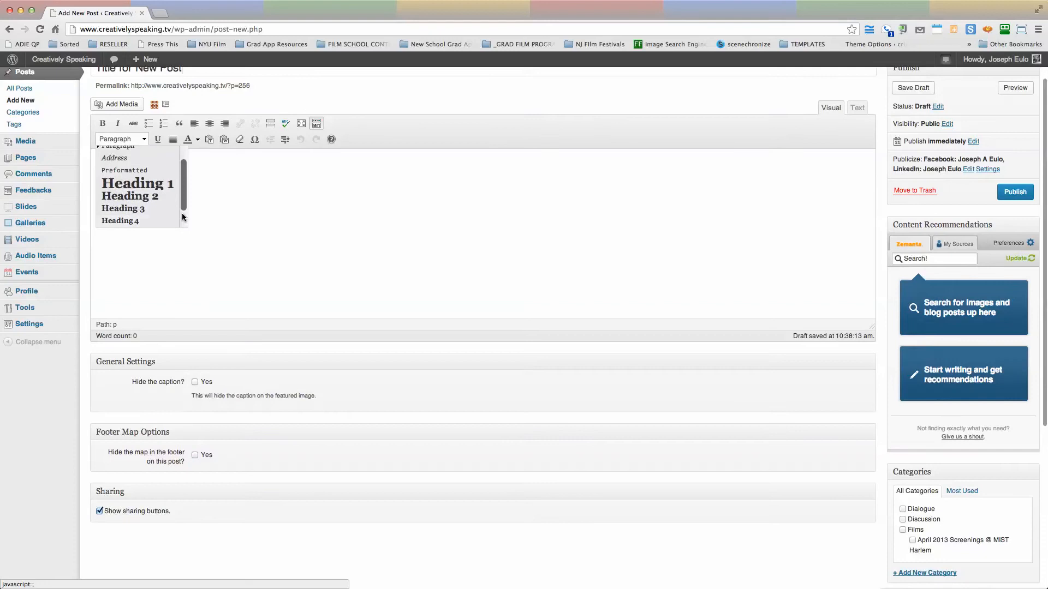
click(215, 192)
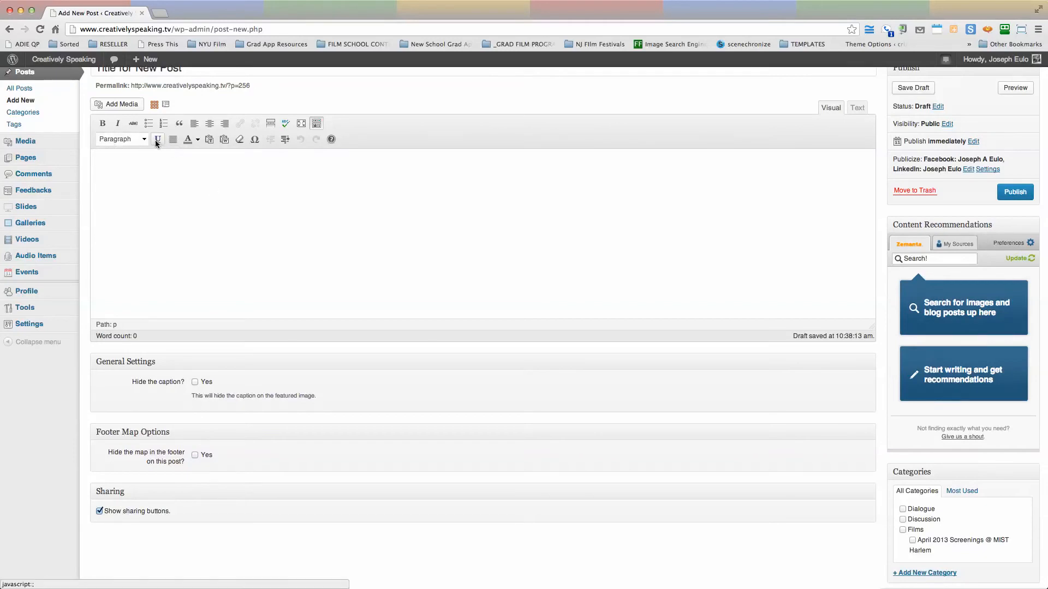
click(196, 140)
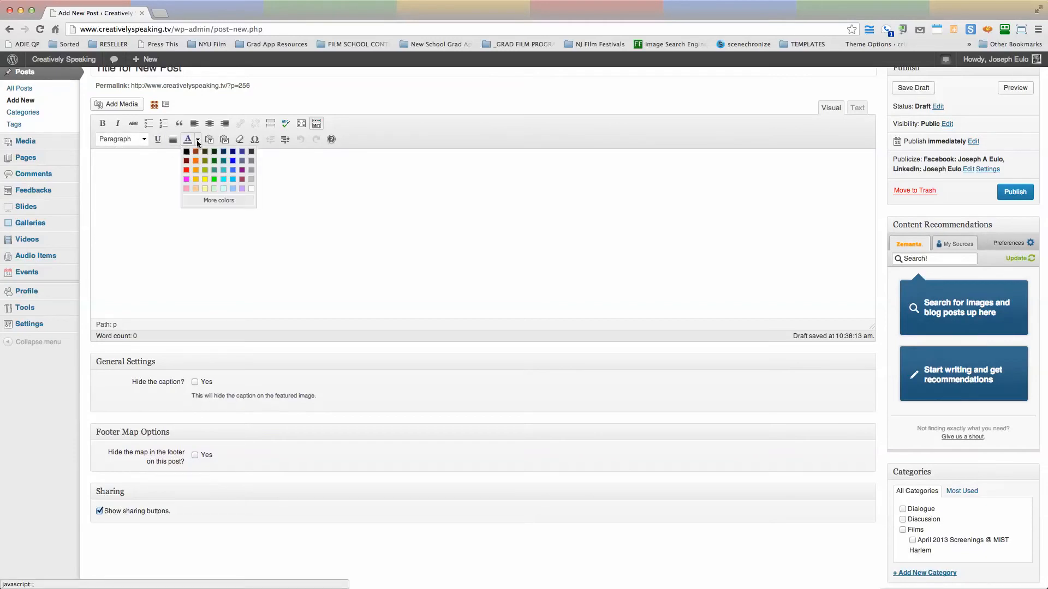
click(298, 191)
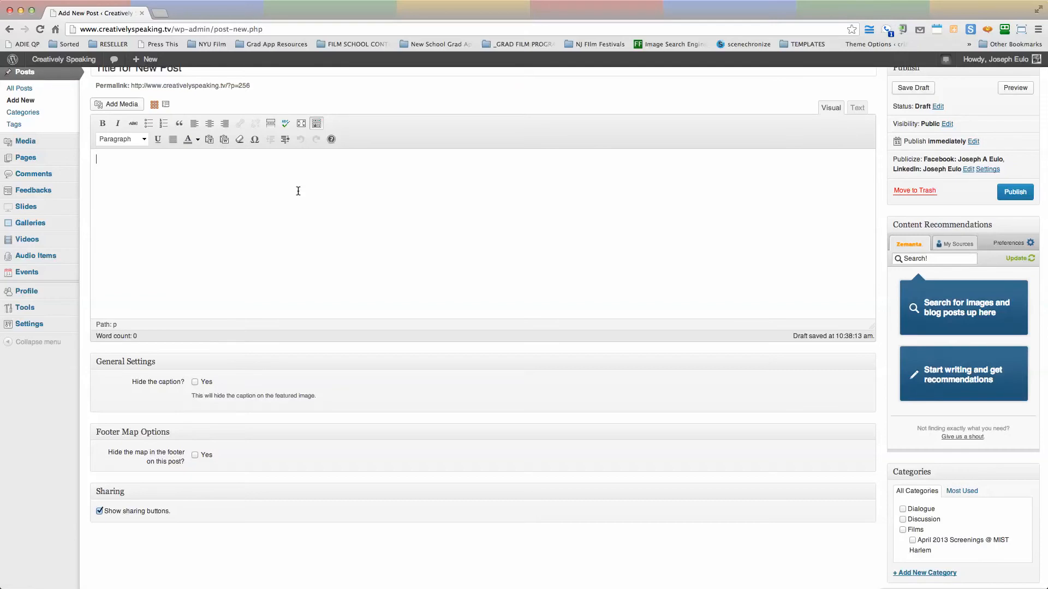
click(220, 140)
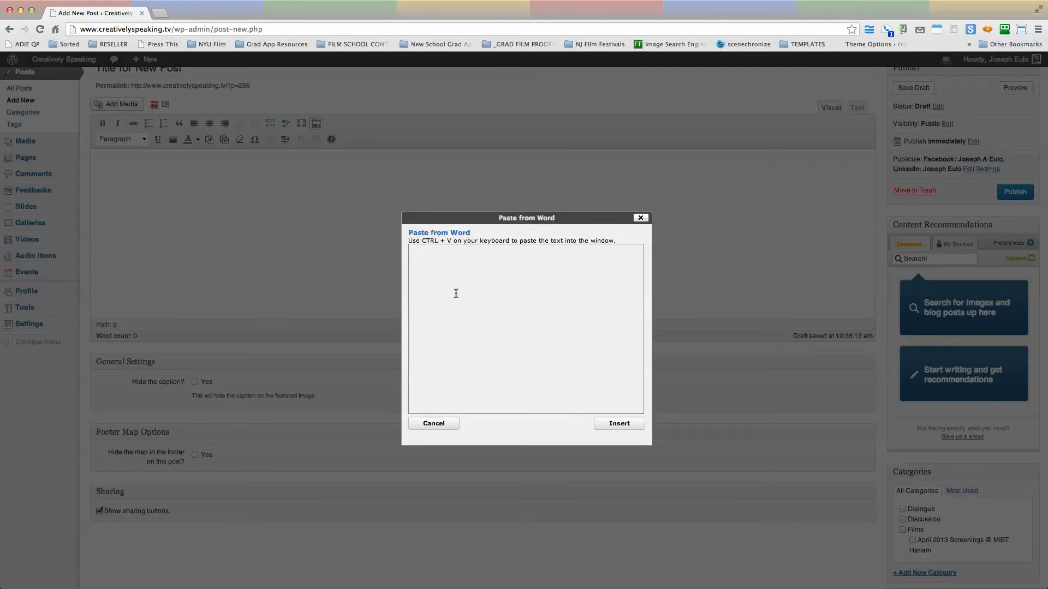
click(443, 423)
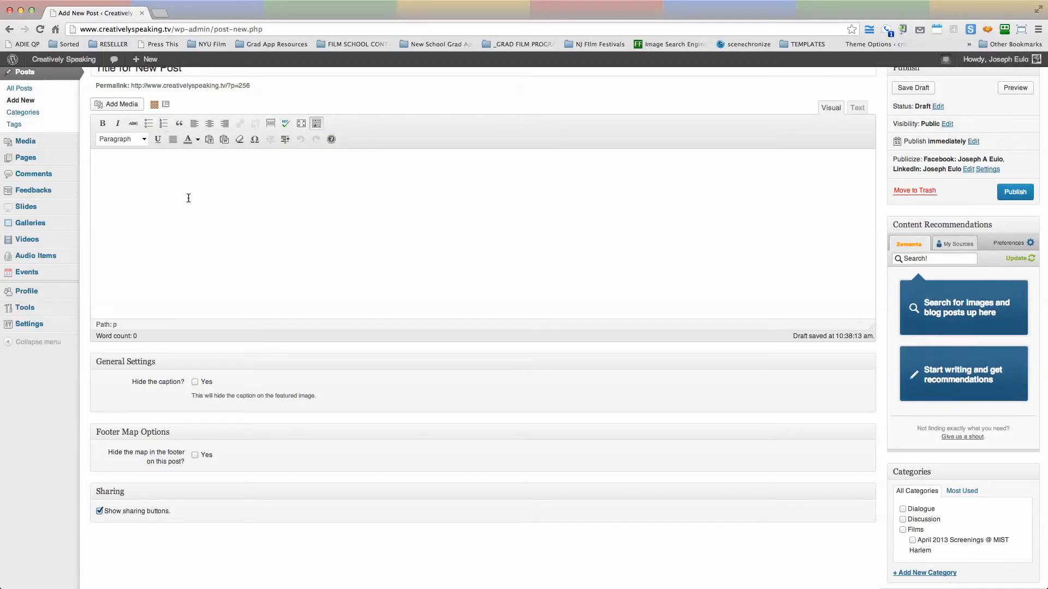
Write "Add content here." as the post's body, preview the post in a separate browser tab and return to the editor
text(Add content her)
scroll(447, 300, up, 3)
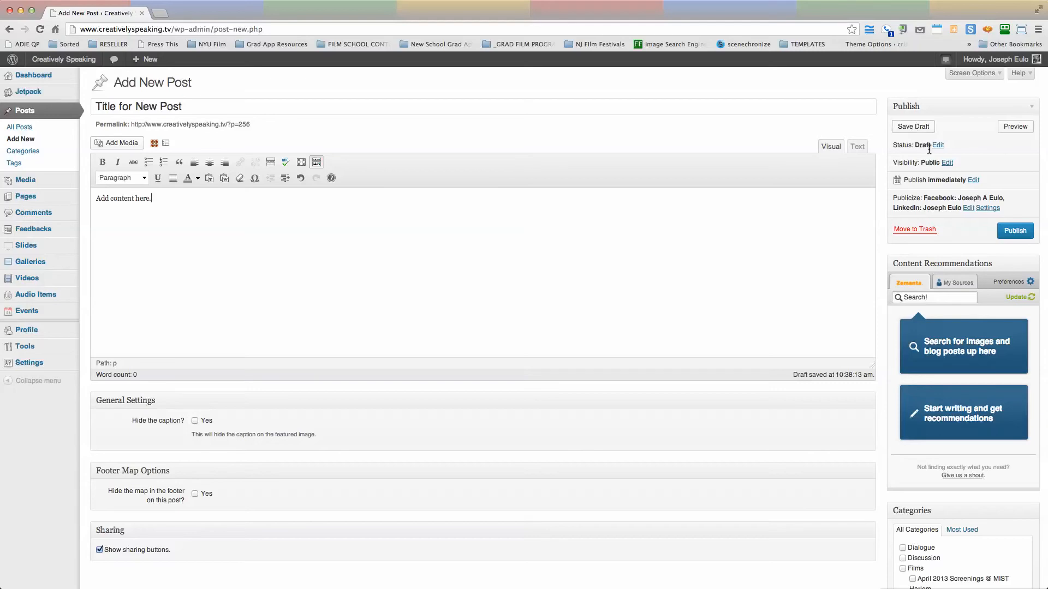
click(1016, 128)
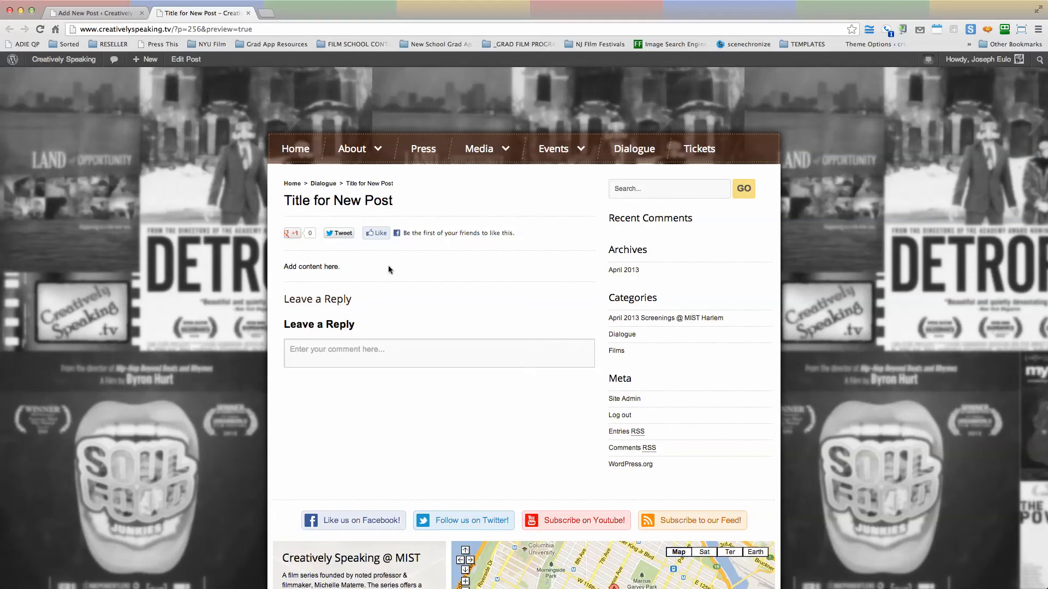
click(104, 12)
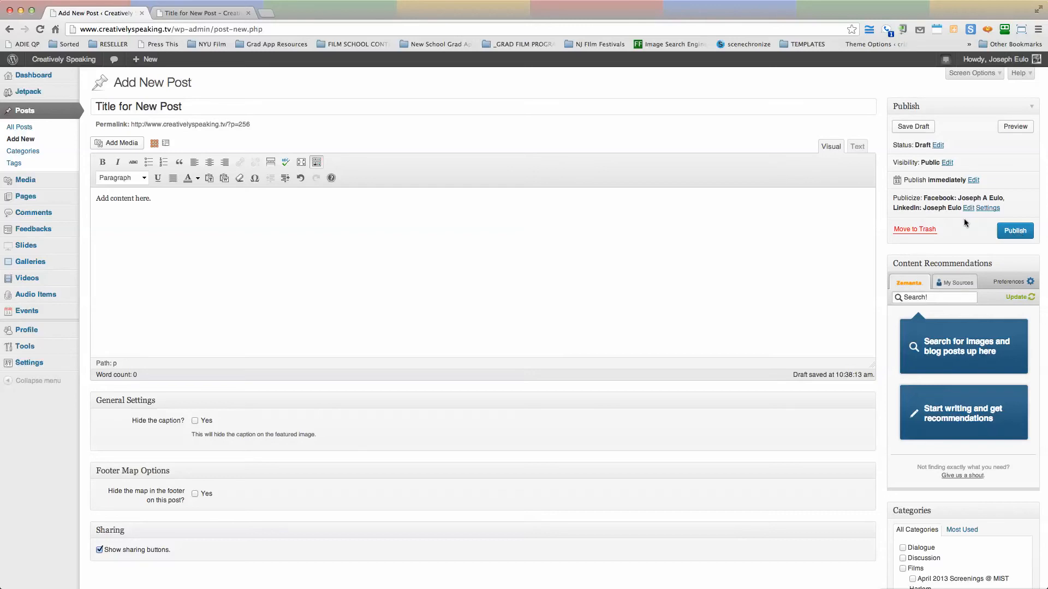
Collapse the content recommendations, assign the post to the Dialogue category and show the fields for adding a new category
click(1031, 265)
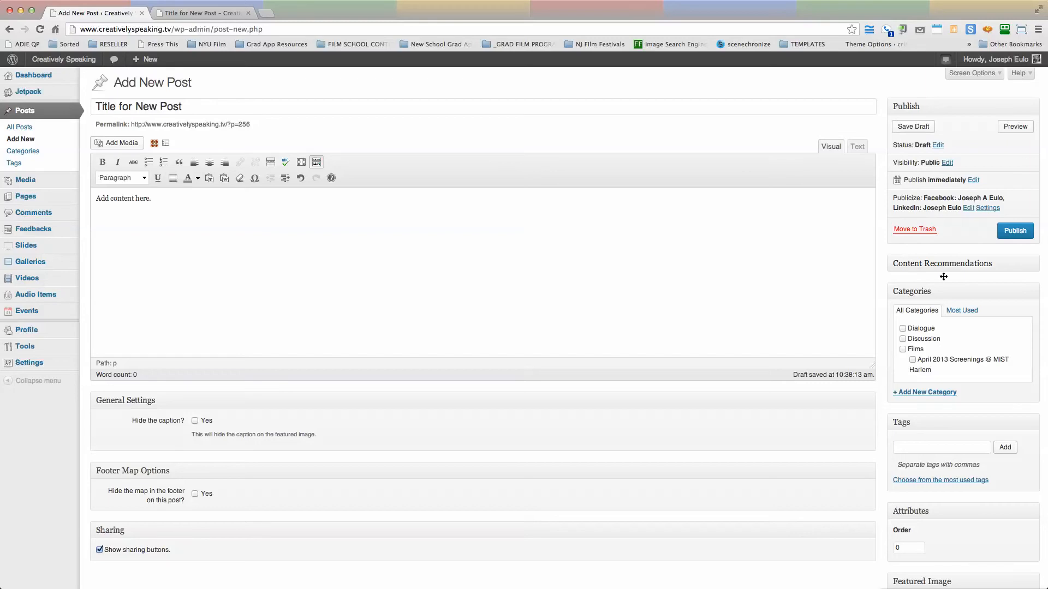
click(904, 330)
click(920, 393)
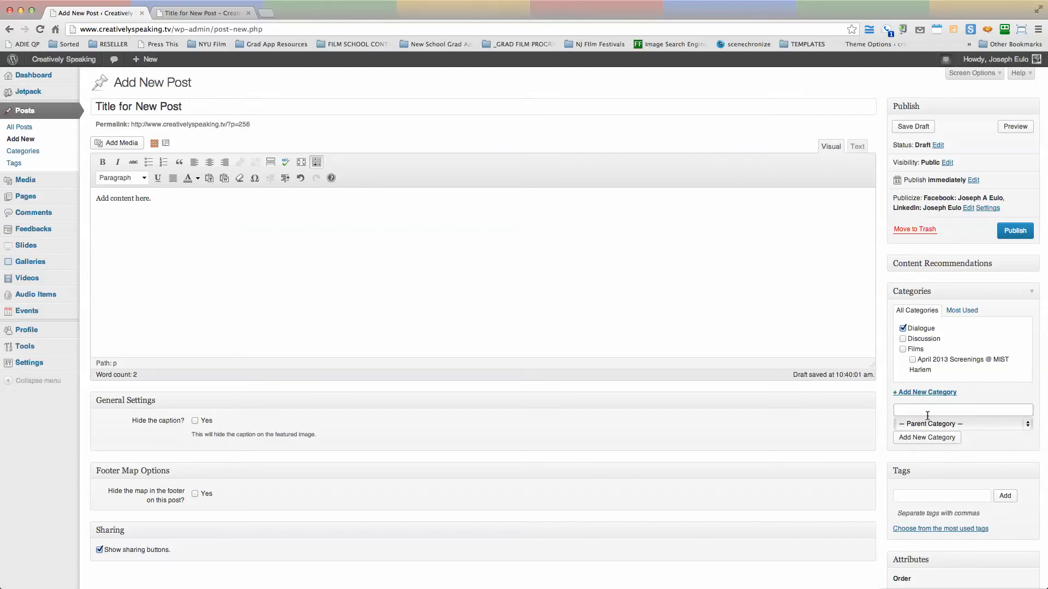
Add the tags sample, post and the author's name to the post, and remove the sample tag
scroll(983, 451, down, 2)
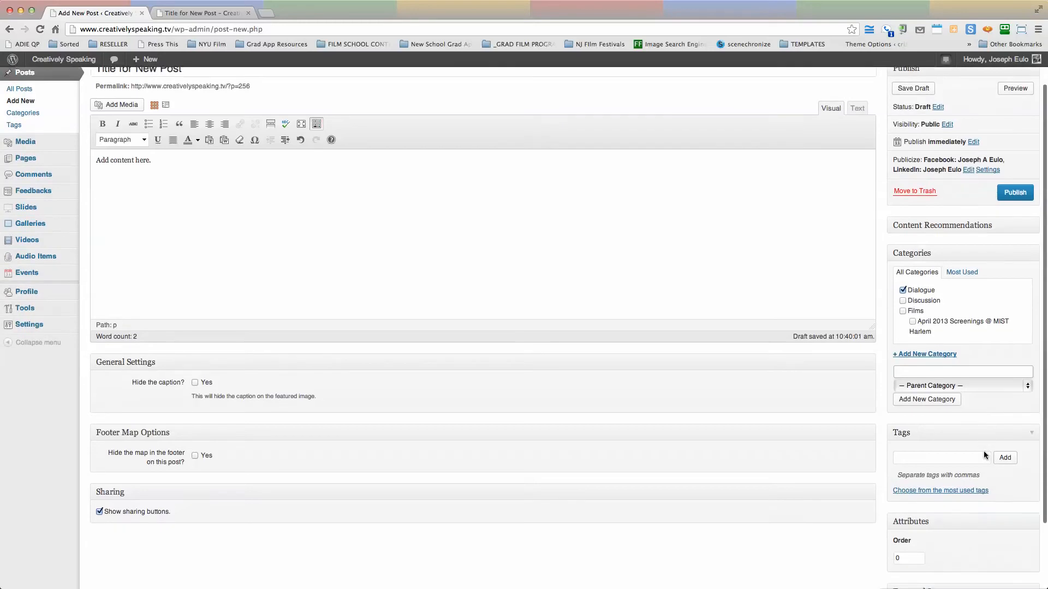
click(930, 456)
text(samp)
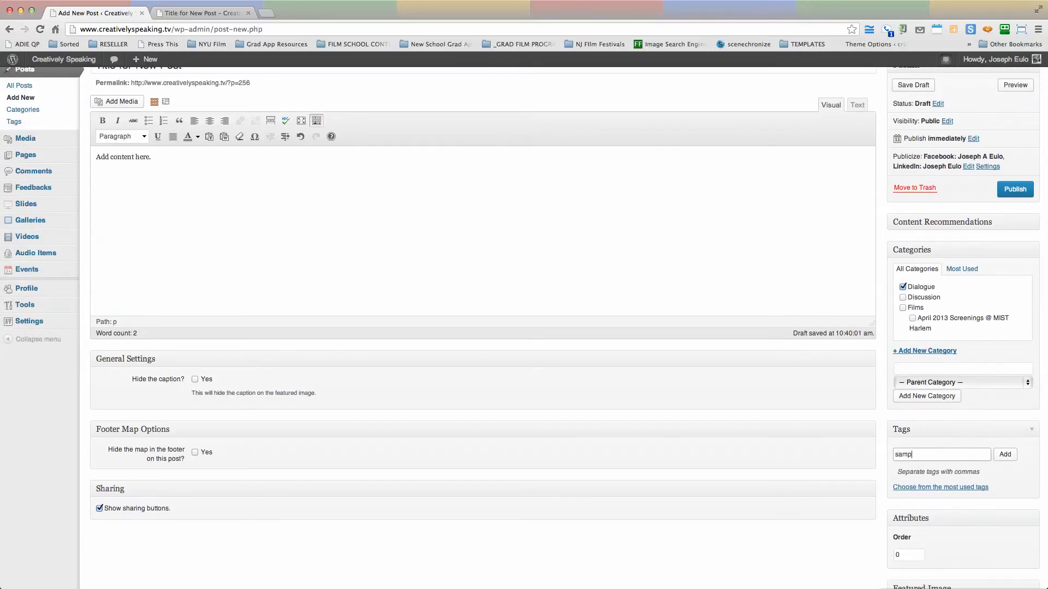
text(le, os)
text(post)
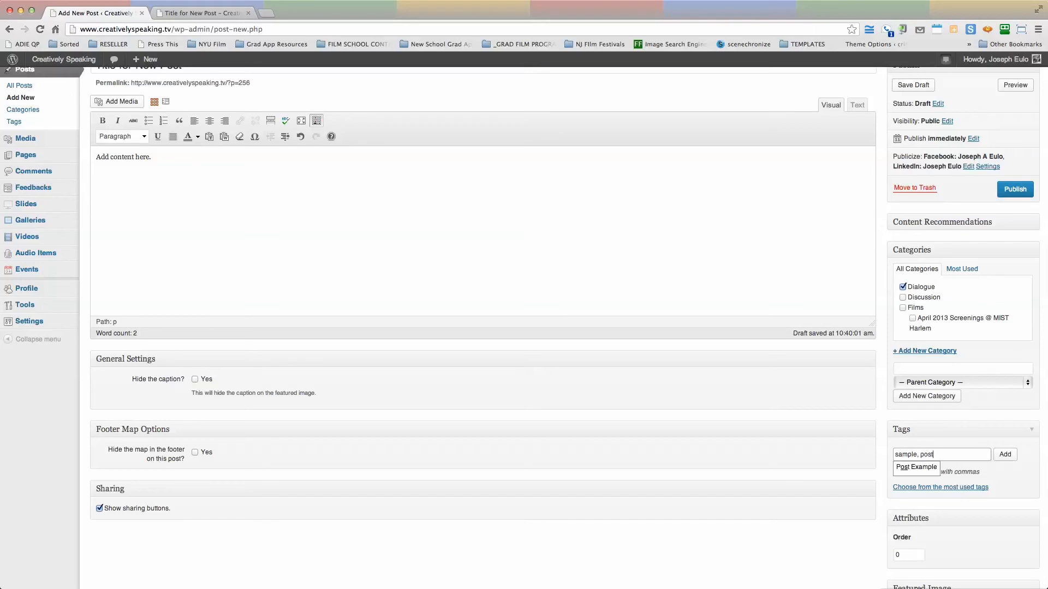
text(, Joe Eu)
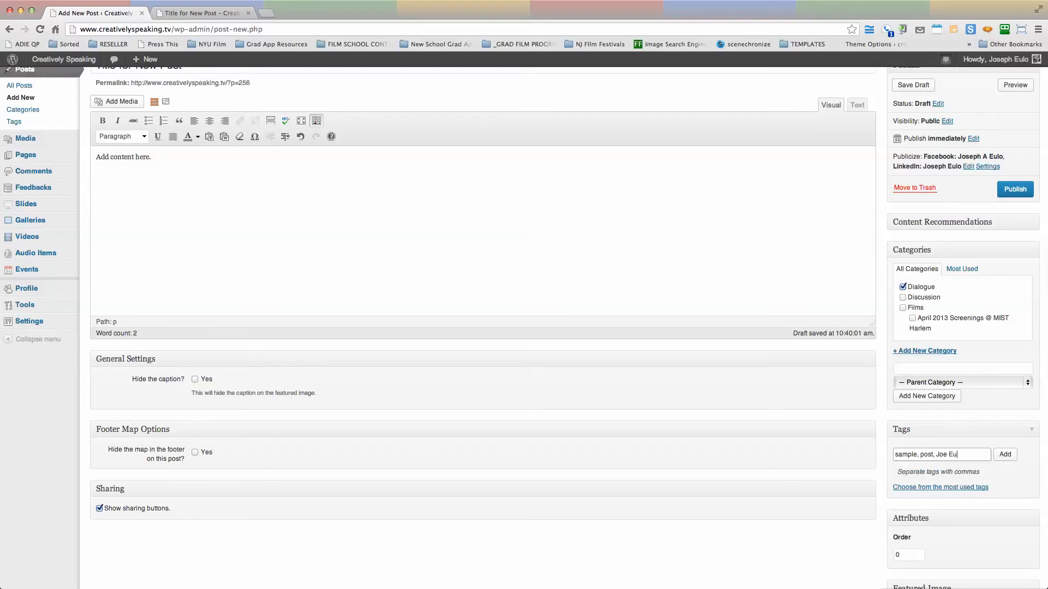
text(lo,)
click(1001, 457)
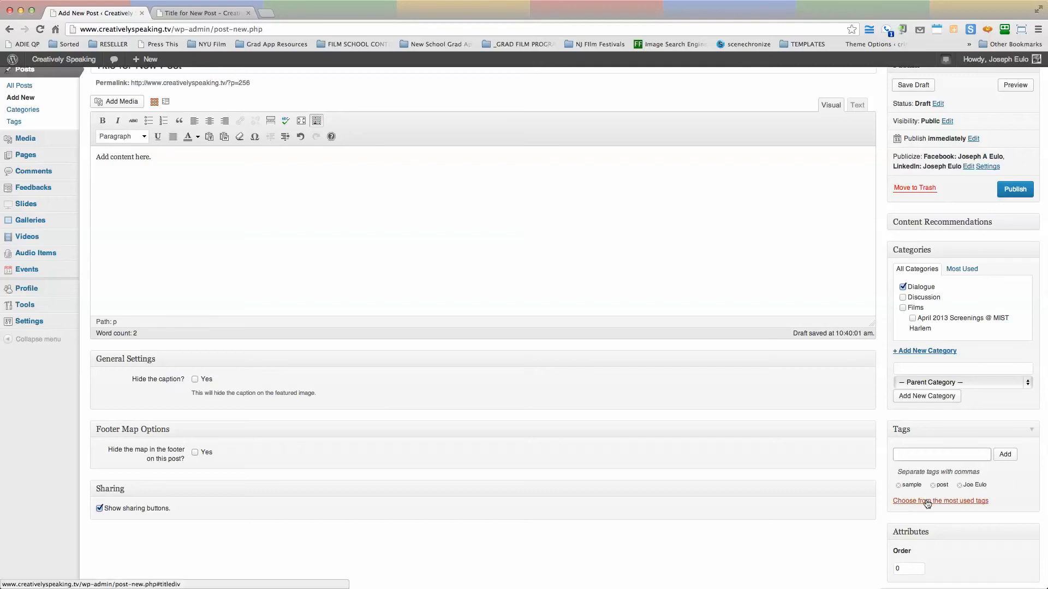
scroll(925, 499, down, 3)
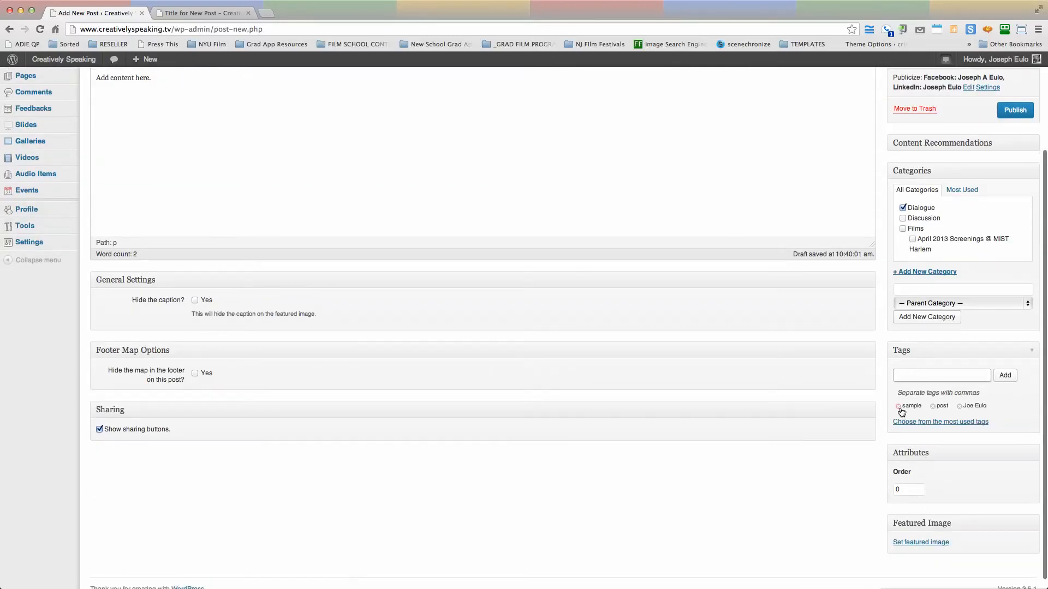
click(898, 407)
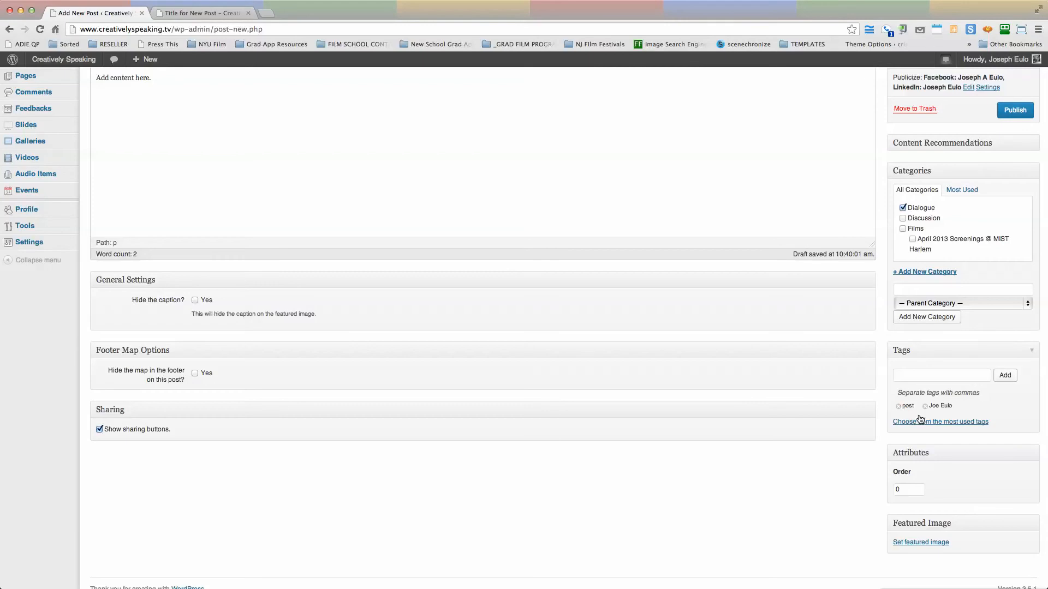
Set THE-END-OF-POV-POST.png from the media library as the post's featured image
scroll(973, 471, down, 1)
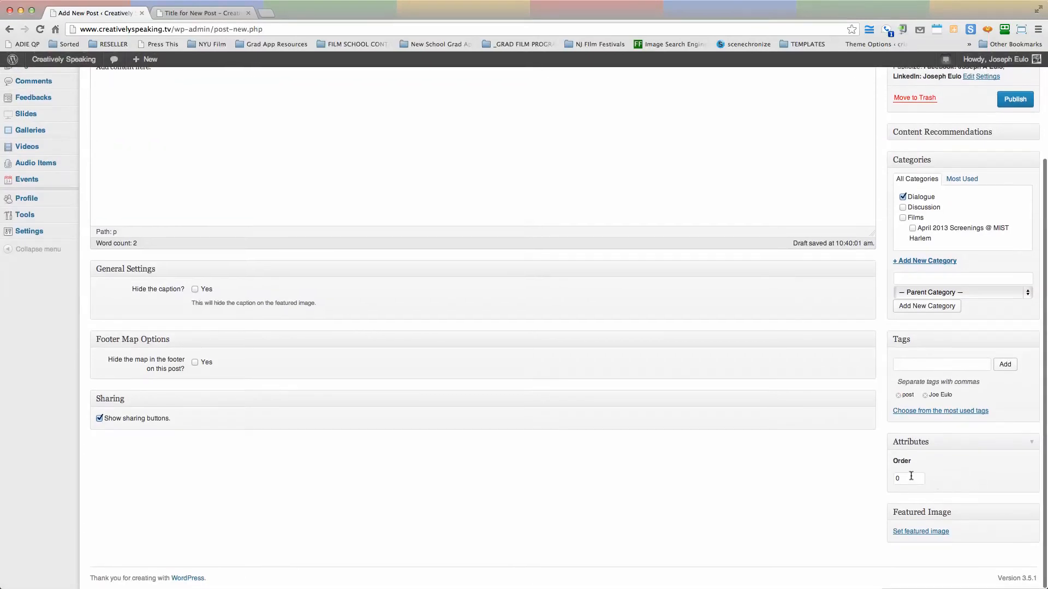
scroll(876, 470, up, 5)
scroll(876, 469, down, 5)
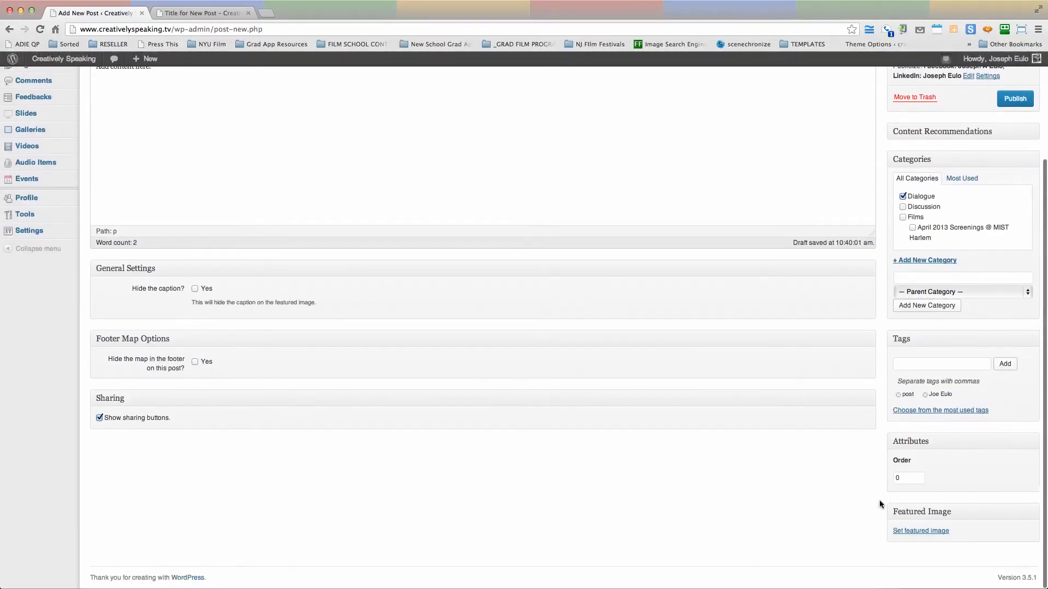
click(901, 536)
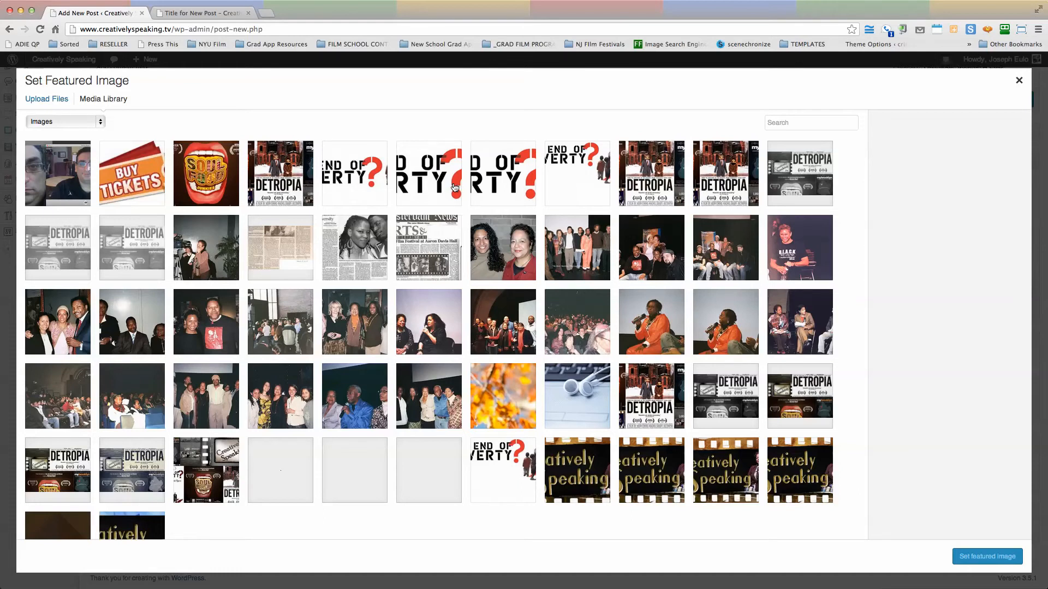
click(489, 186)
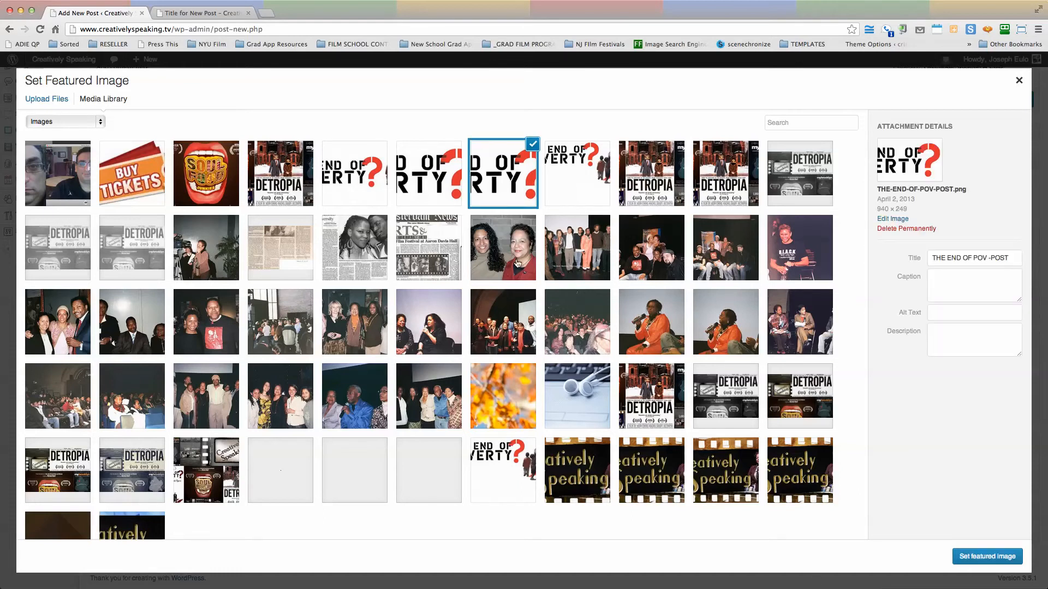
click(988, 560)
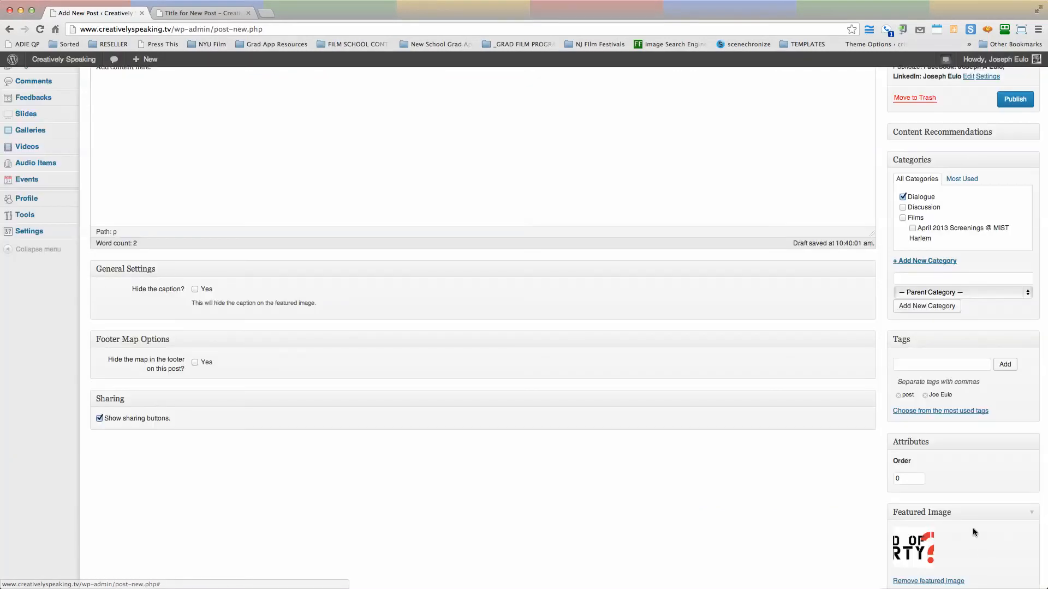
Leave the option to hide the featured image's caption unchecked and save the post as a draft
scroll(606, 365, up, 5)
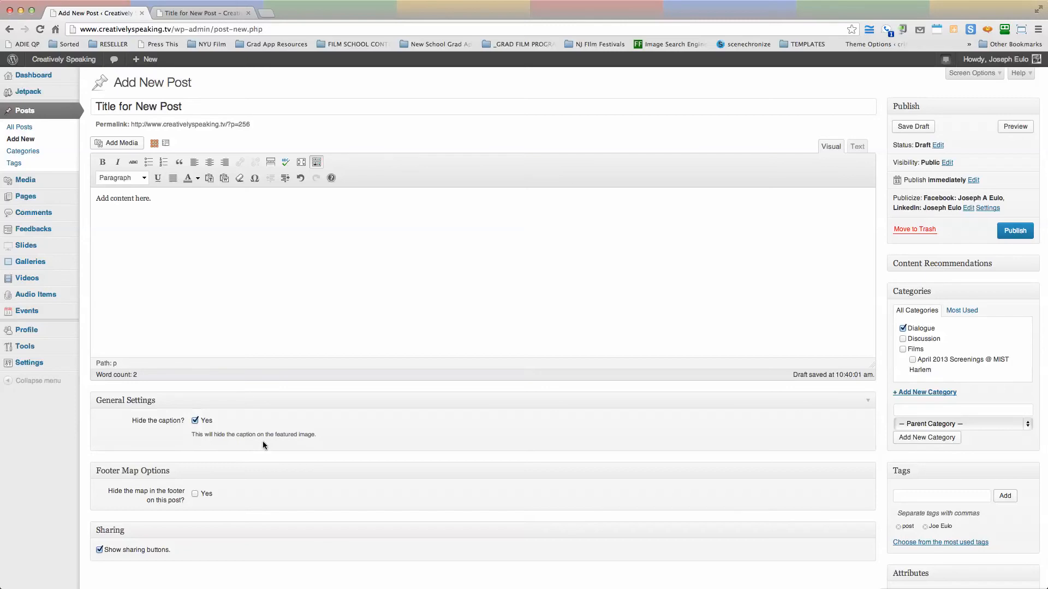
click(194, 421)
click(914, 127)
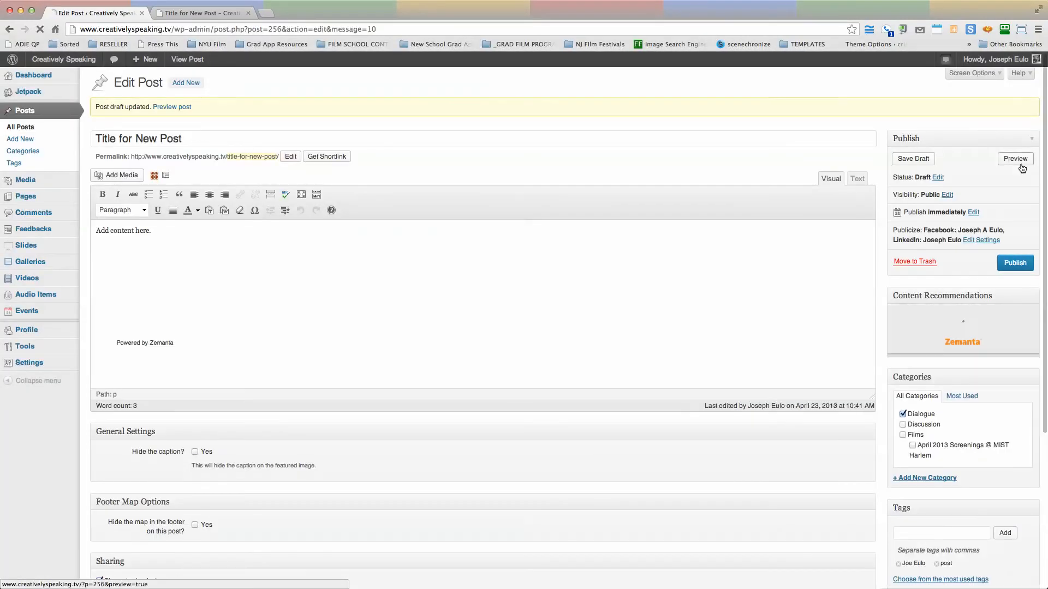
Preview the draft post on the site and check how the featured image and its caption are displayed
click(1014, 158)
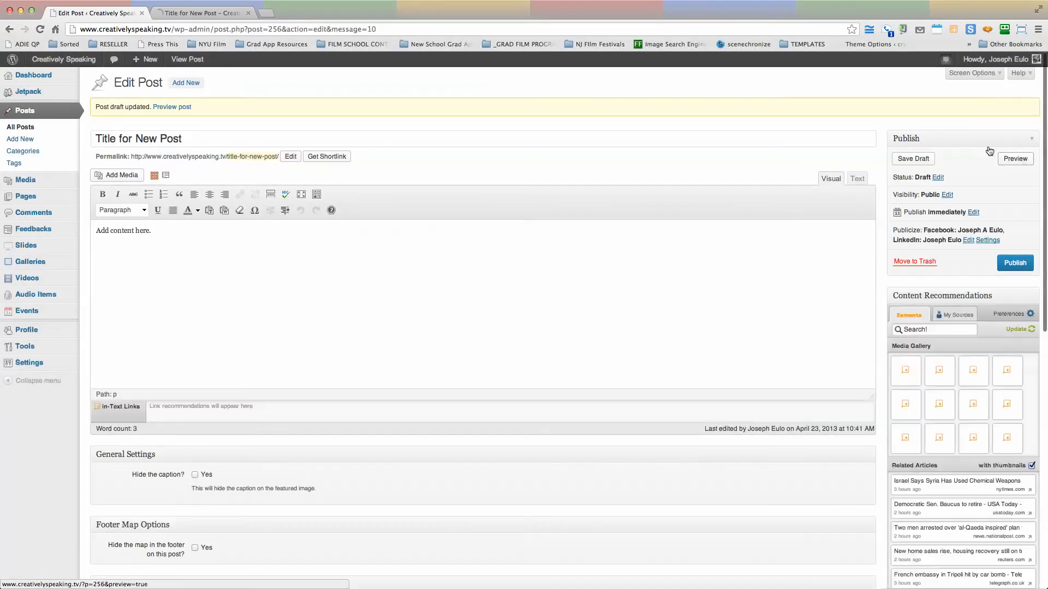
click(207, 13)
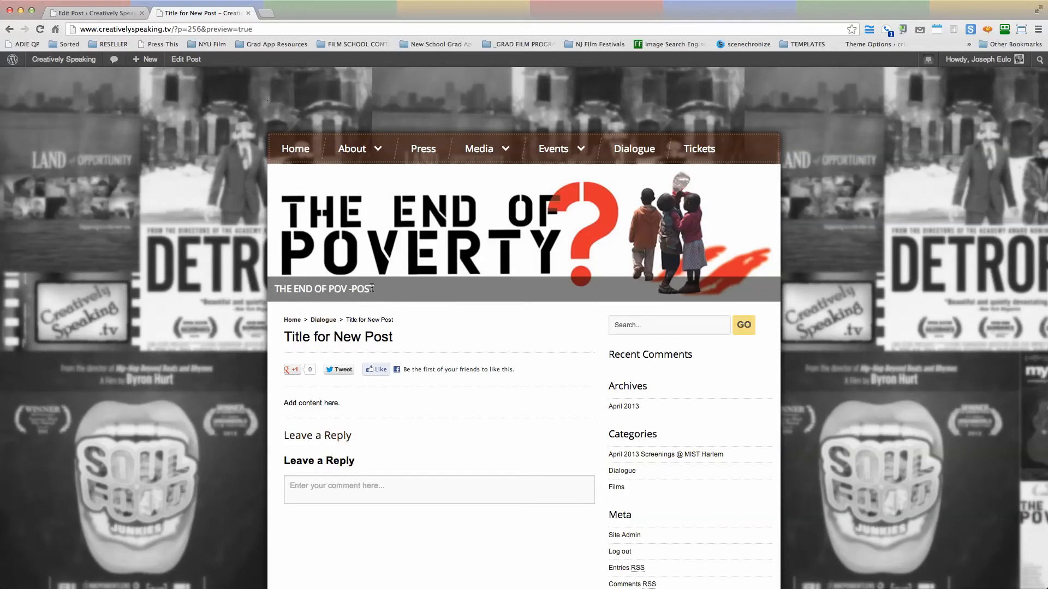
click(128, 12)
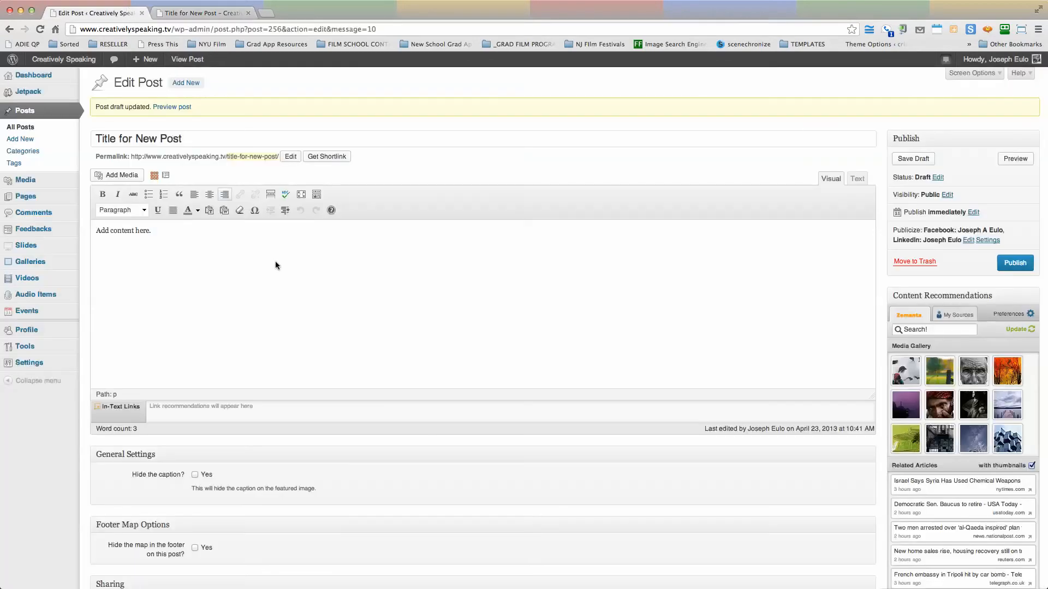
Enable hiding the featured image's caption, save the draft and check the result in the post preview
click(195, 476)
click(928, 159)
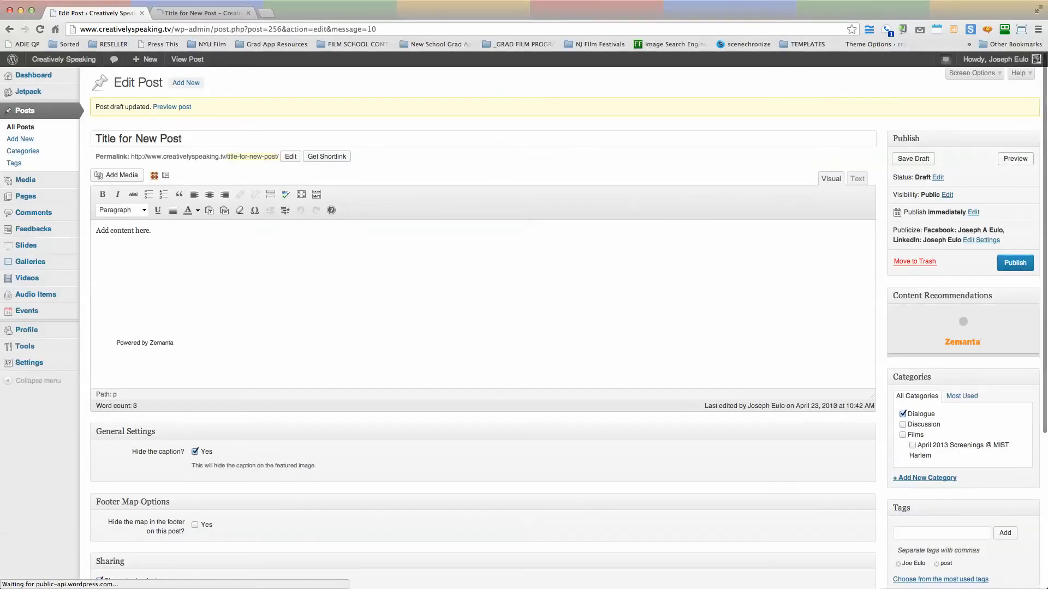
click(213, 12)
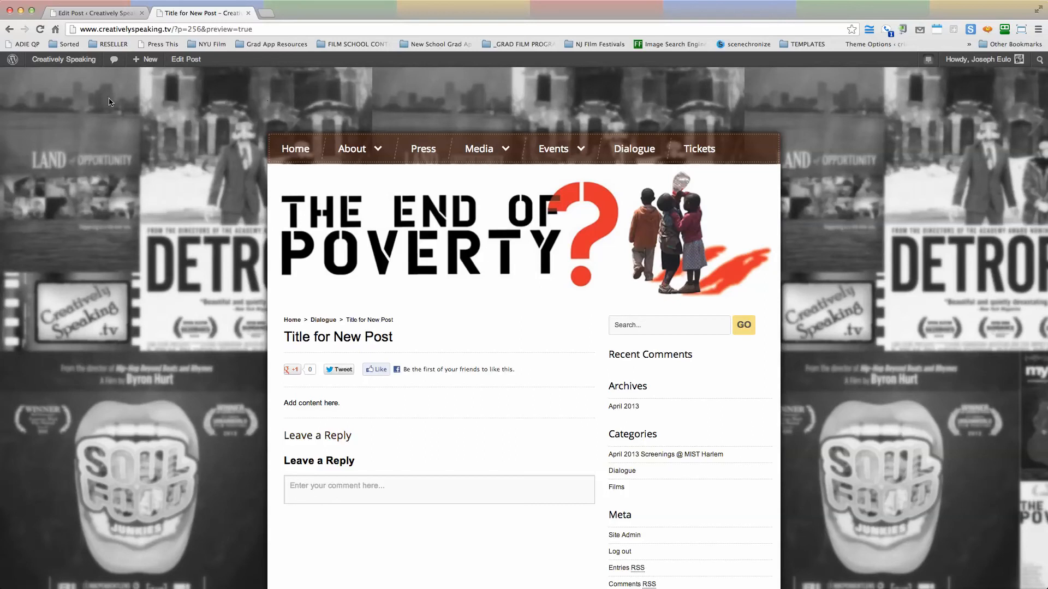
click(104, 12)
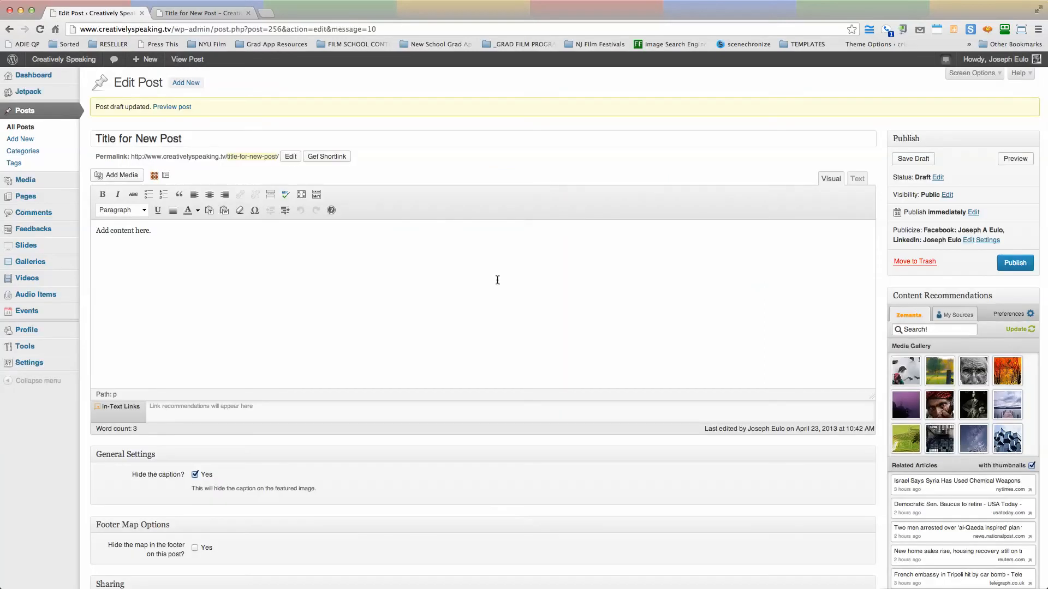
Review the post's settings, content recommendations, categories, tags and featured image before publishing
scroll(645, 341, down, 2)
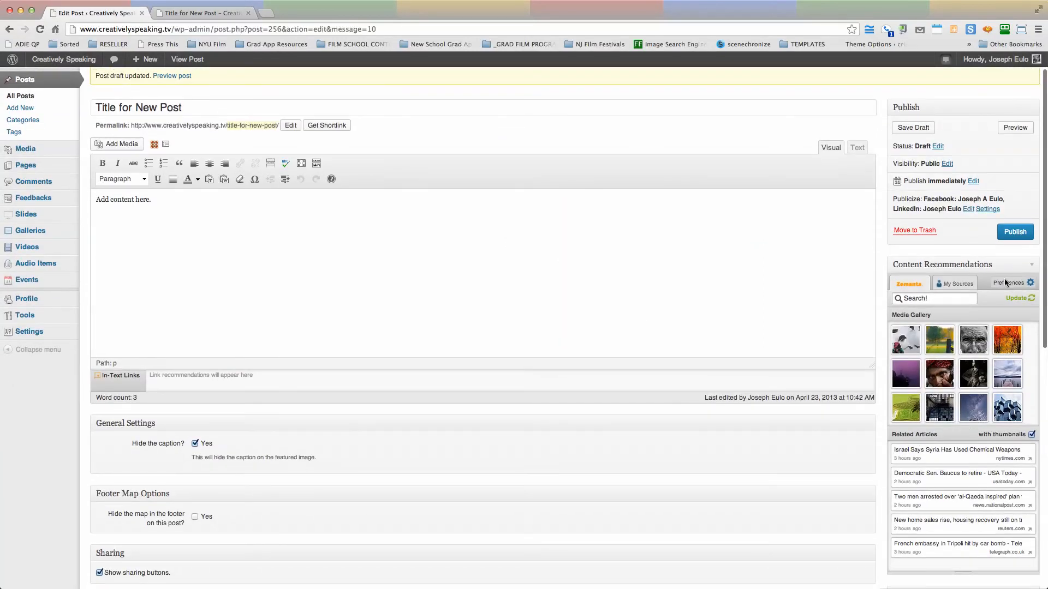
click(1030, 267)
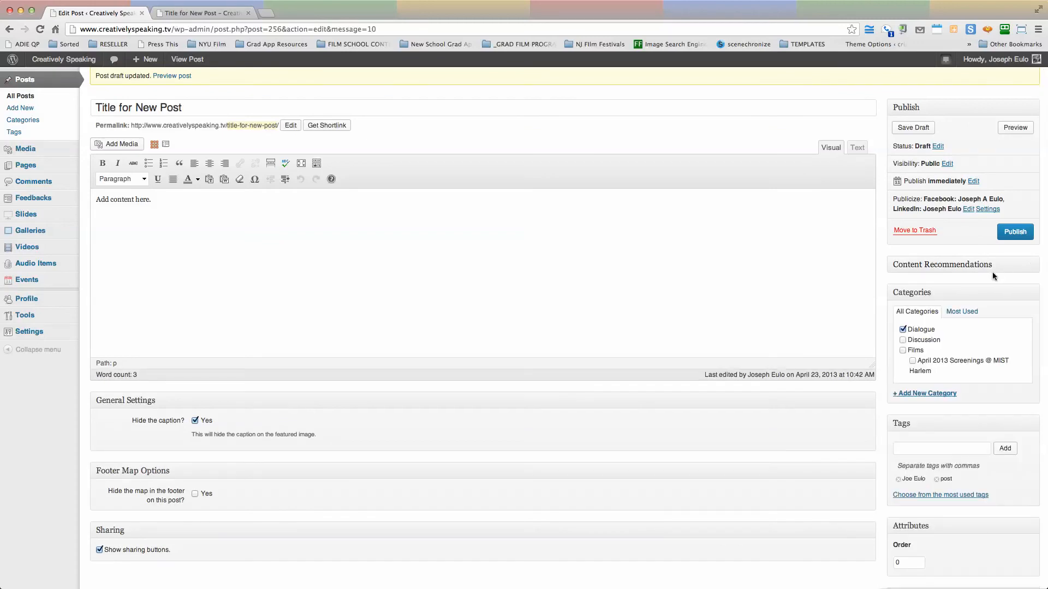
click(1031, 272)
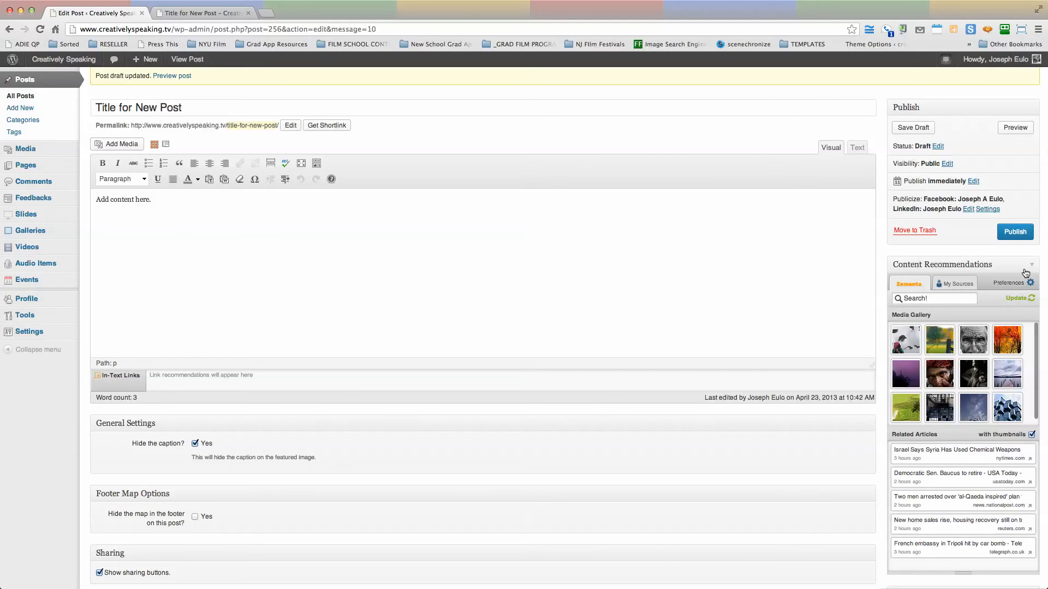
scroll(945, 345, down, 5)
scroll(944, 346, down, 8)
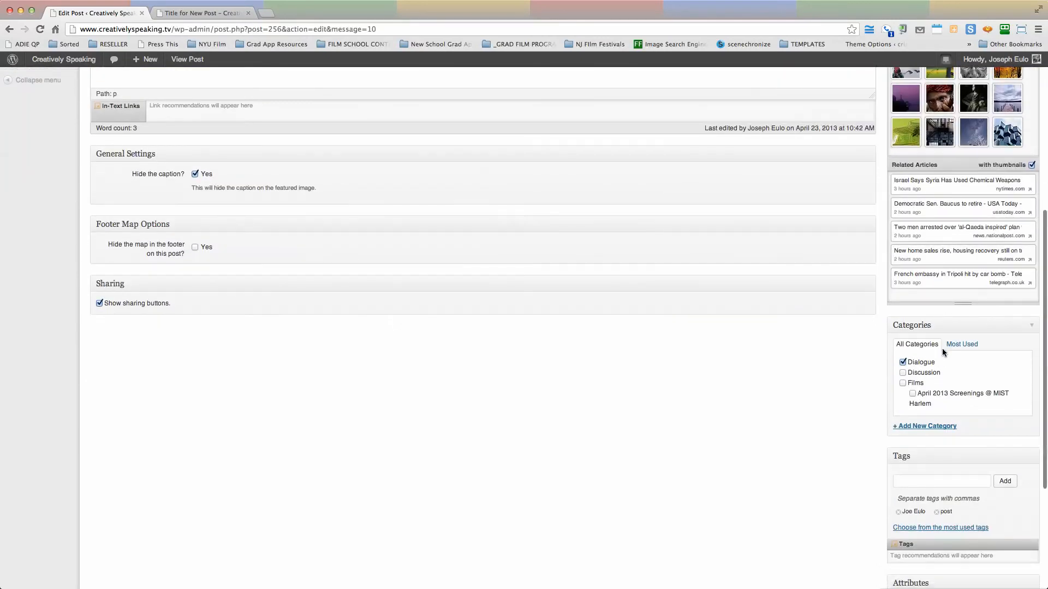
scroll(573, 334, up, 10)
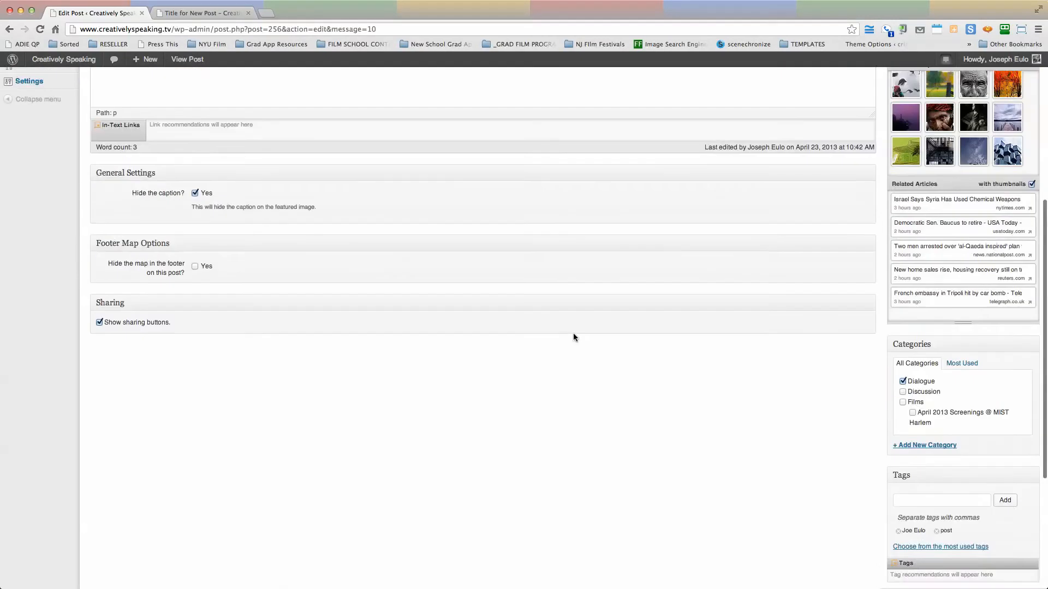
scroll(573, 334, up, 4)
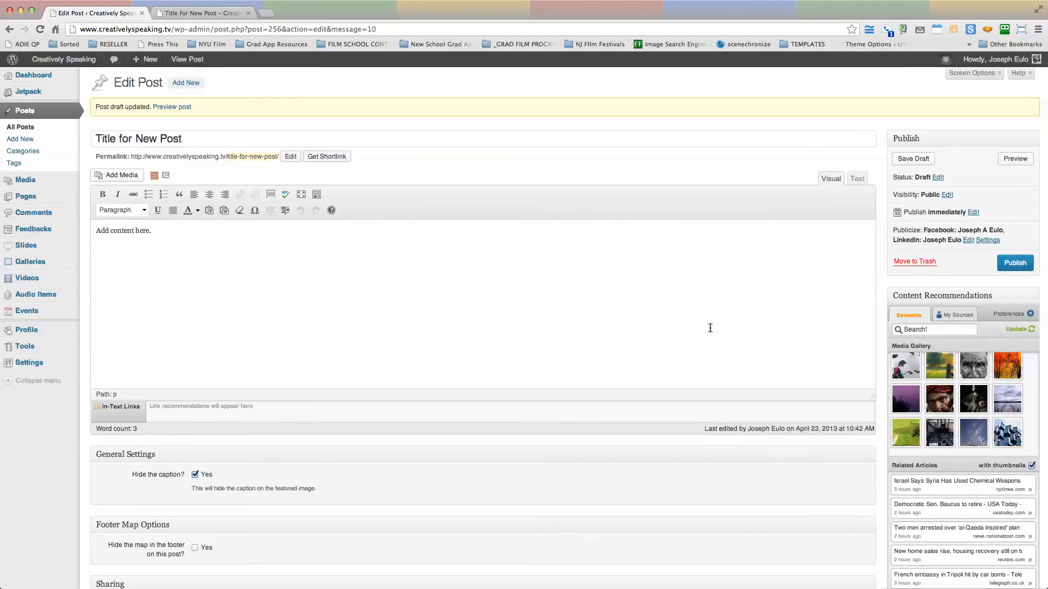
click(1032, 295)
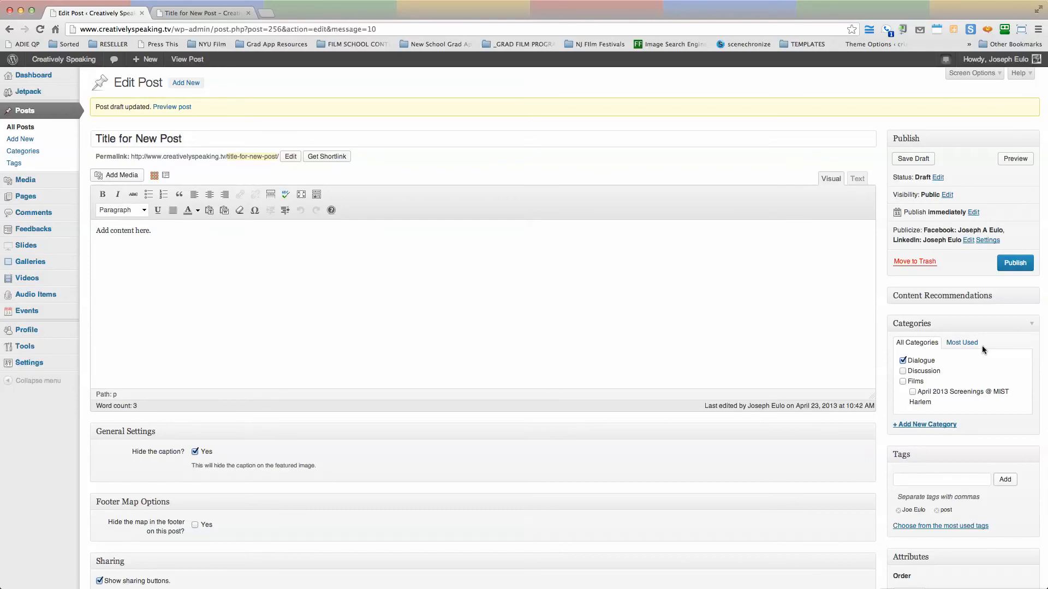
scroll(981, 345, down, 5)
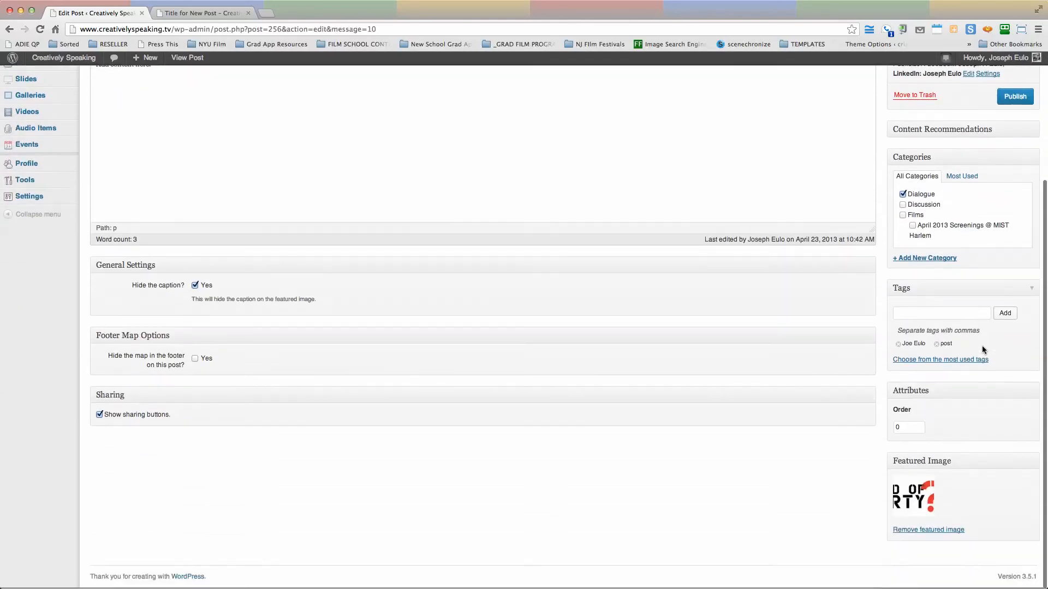
scroll(981, 346, left, 5)
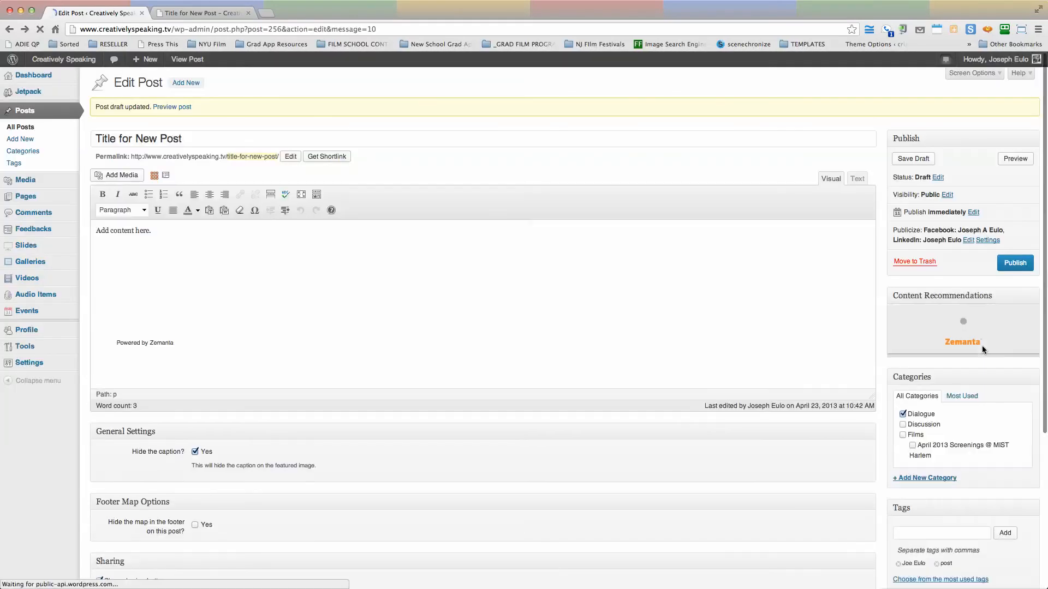
Collapse the content recommendations and publish the post
scroll(946, 377, down, 4)
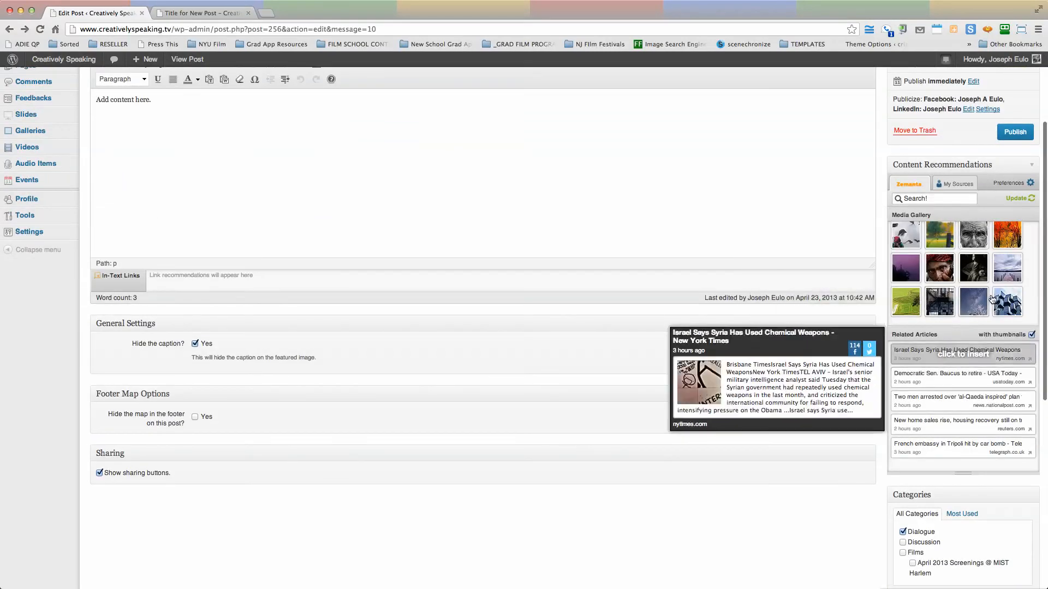
click(1033, 166)
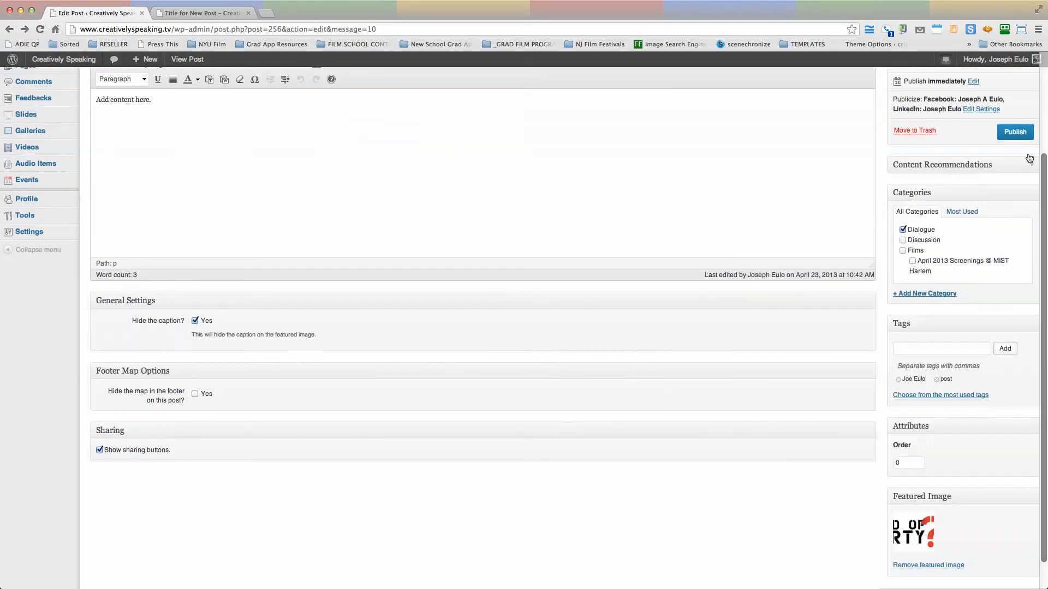
click(1015, 132)
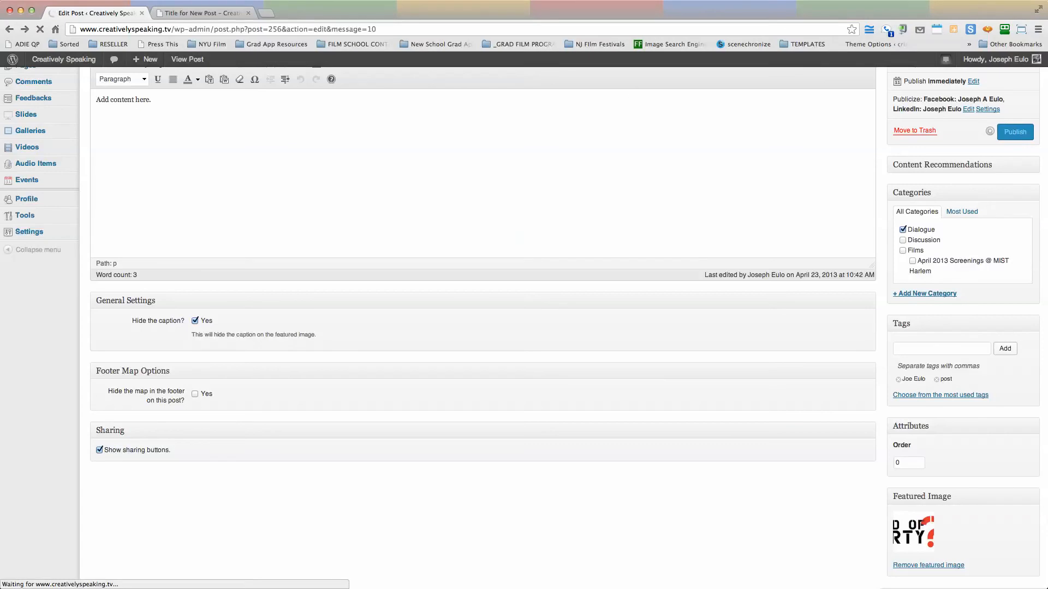
scroll(461, 173, up, 3)
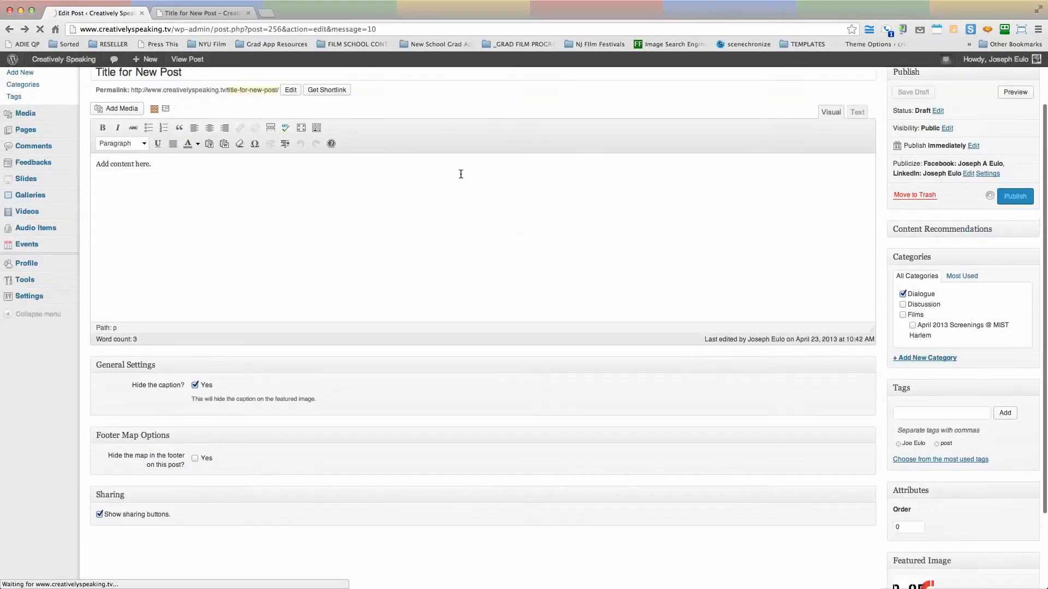
scroll(460, 174, up, 3)
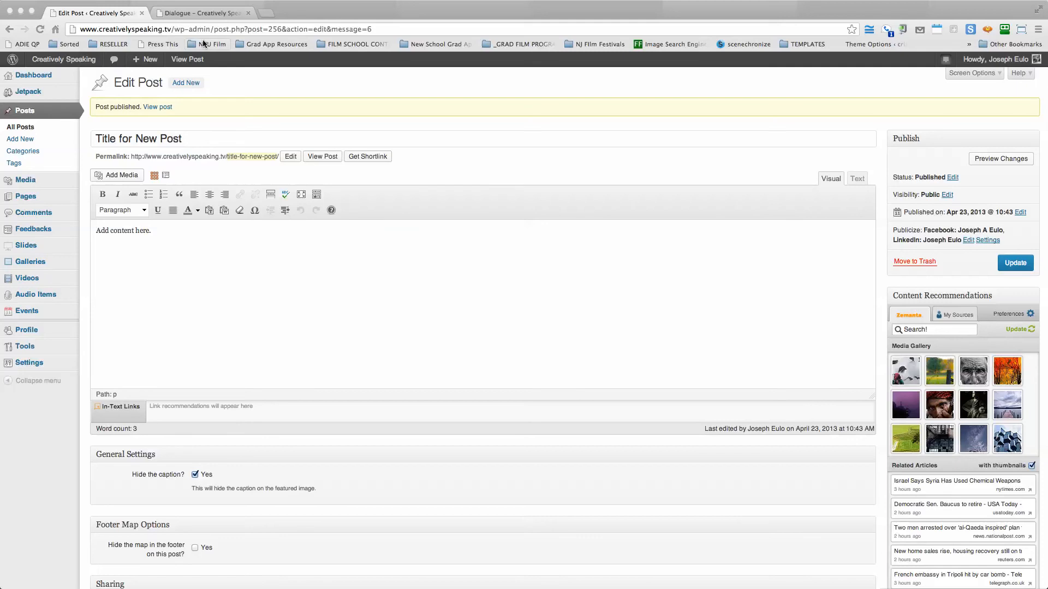
Check the published post and the other entries on the site's Dialogue category page
click(203, 13)
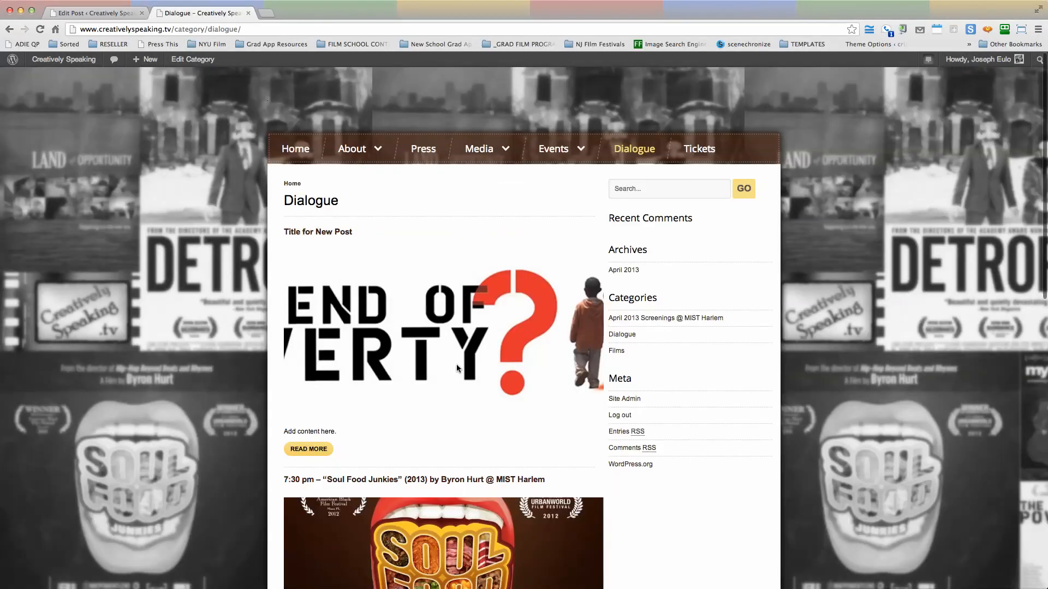
scroll(456, 366, down, 4)
scroll(456, 366, up, 3)
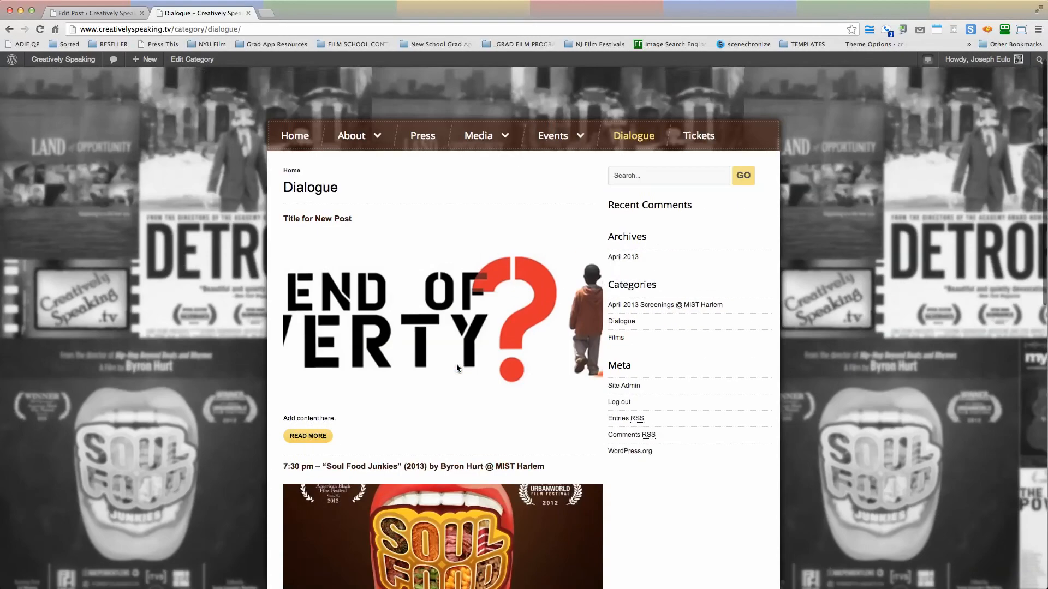
scroll(459, 360, down, 2)
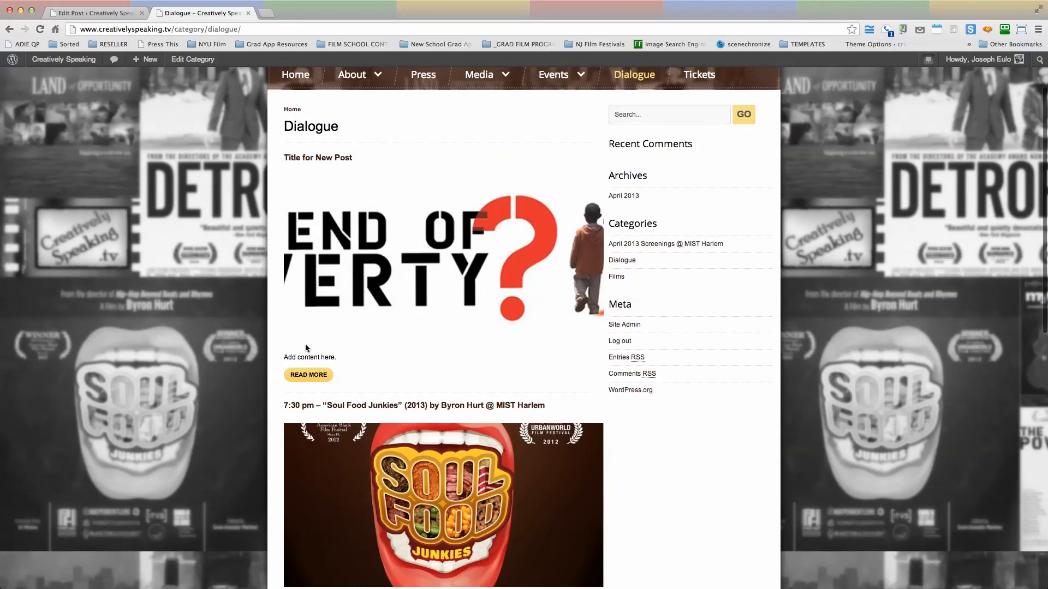
scroll(443, 267, down, 10)
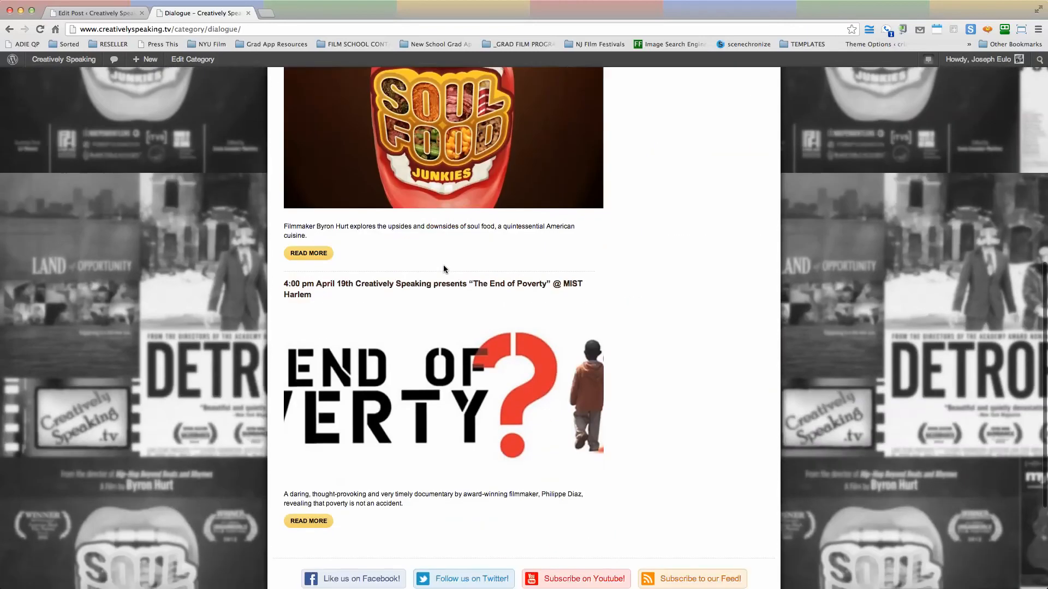
scroll(443, 265, up, 10)
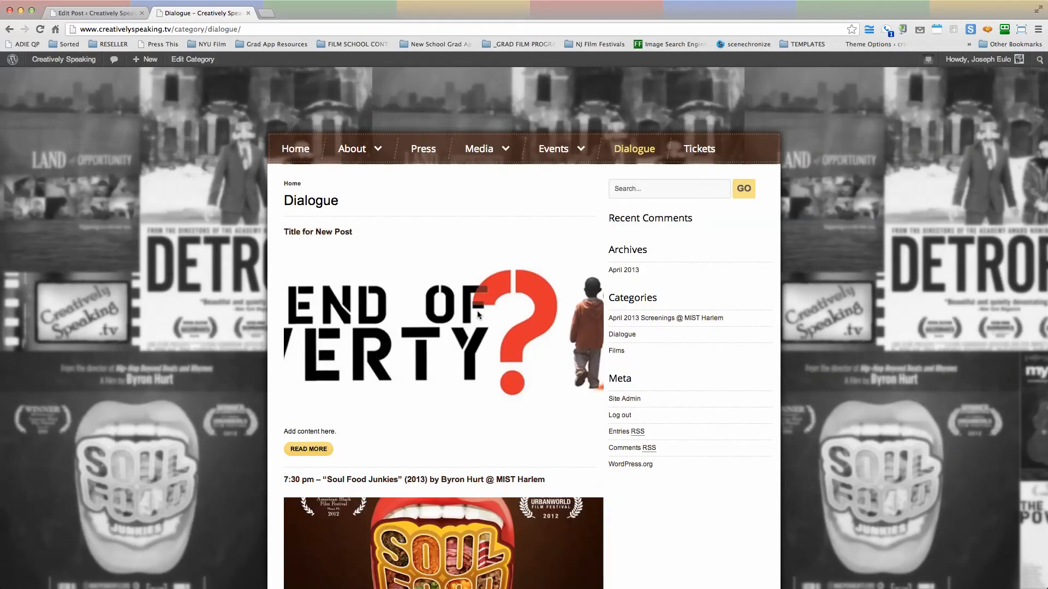
Open the full new post from the Dialogue page, like it and share it to Facebook with the comment "great post"
click(303, 451)
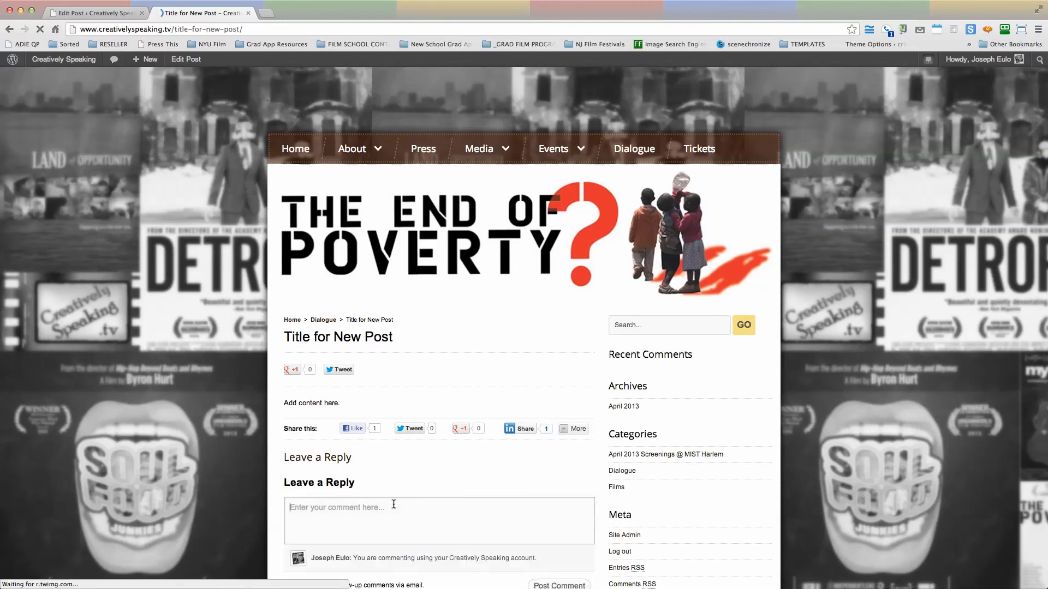
scroll(383, 500, down, 2)
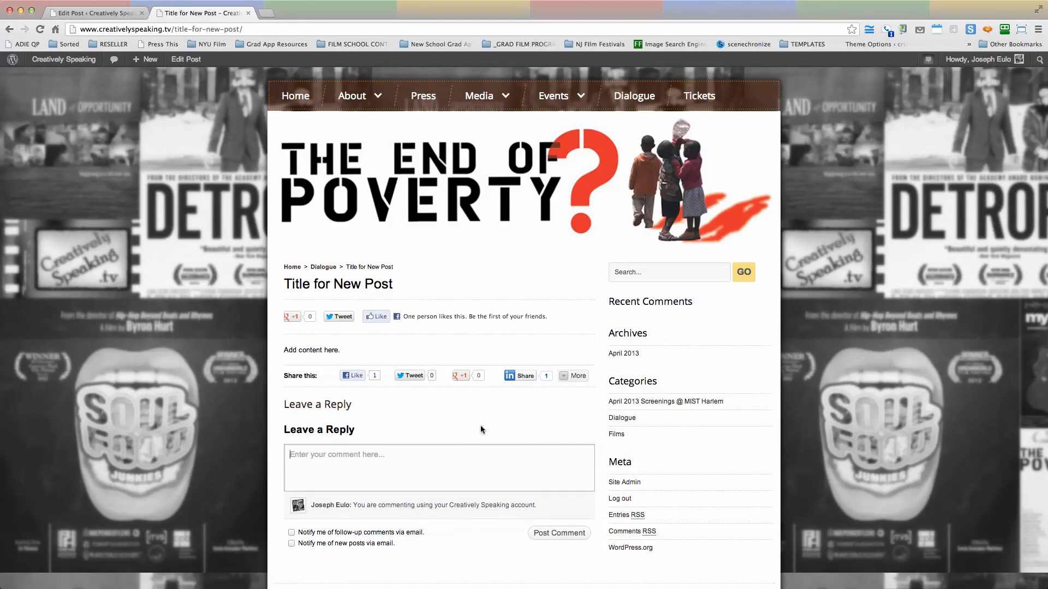
click(375, 317)
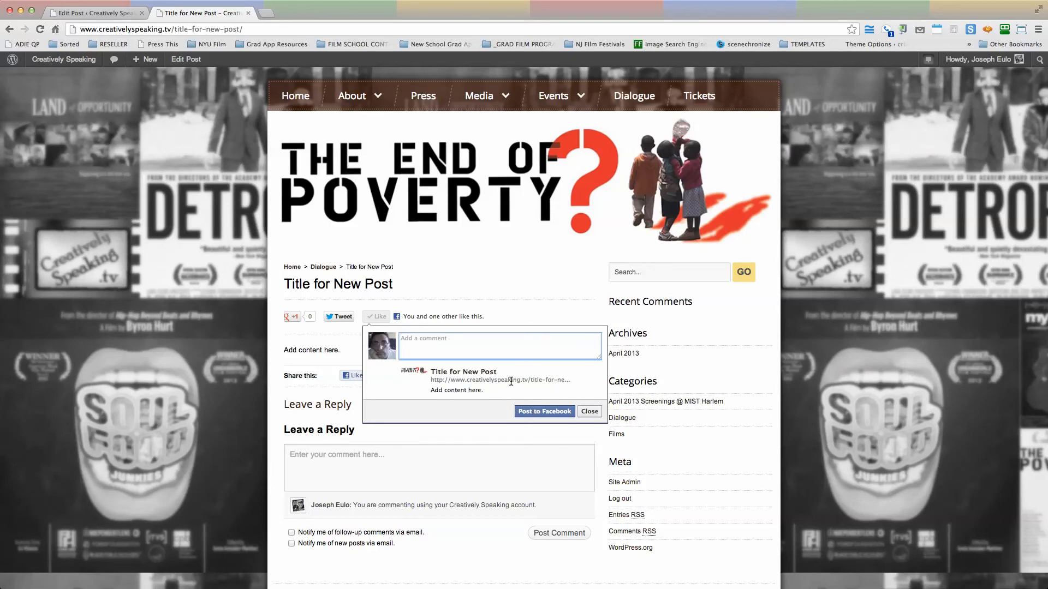
text(great post)
click(544, 413)
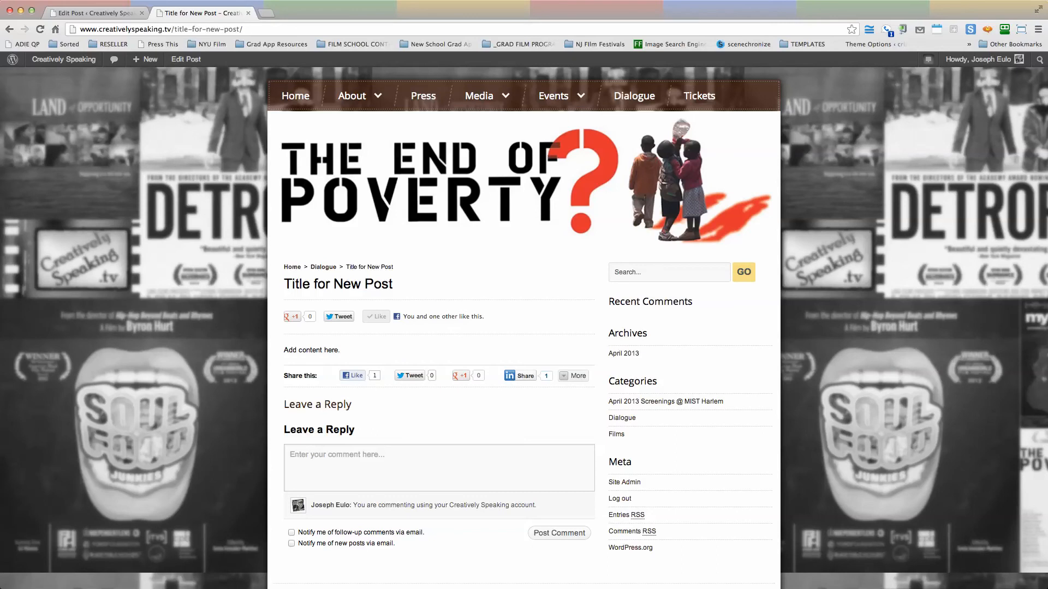
Return to editing the post and start a new paragraph below "Add content here."
click(95, 13)
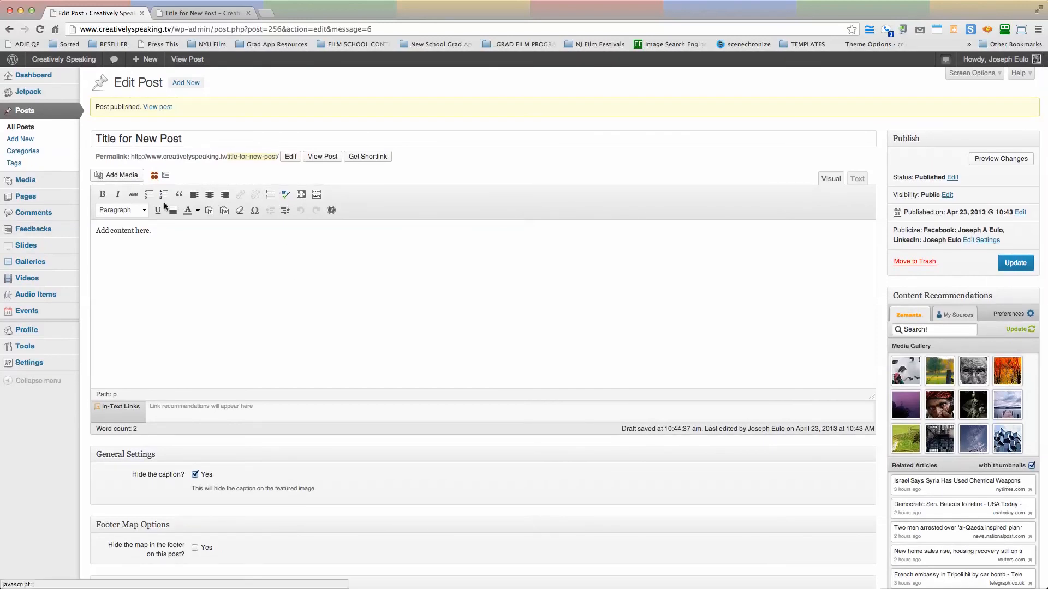
click(178, 234)
key(Return)
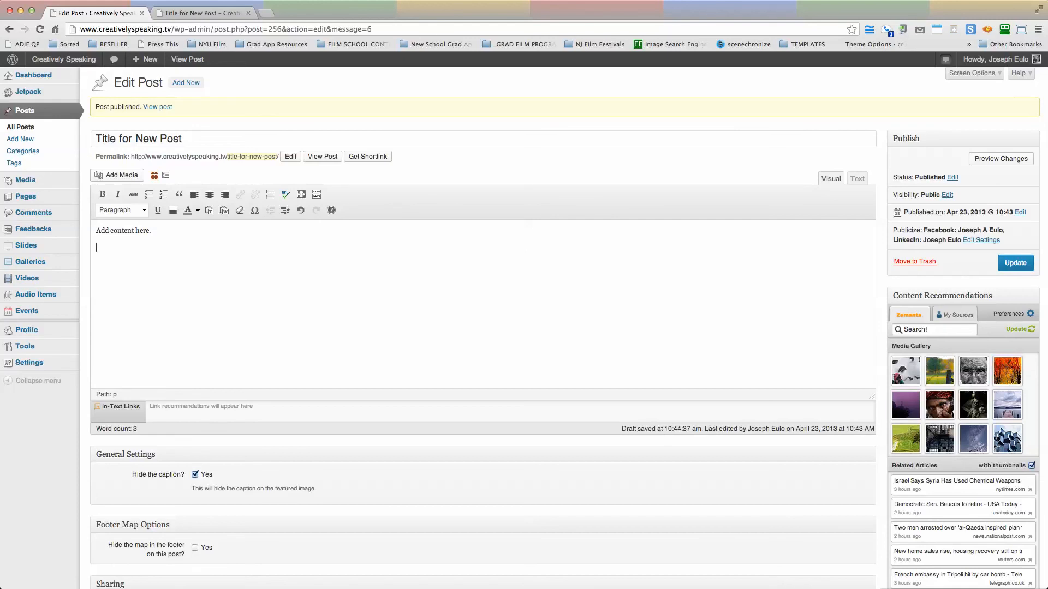
Start adding media below the post text, look over the library and upload options, and choose to insert from a URL
click(125, 178)
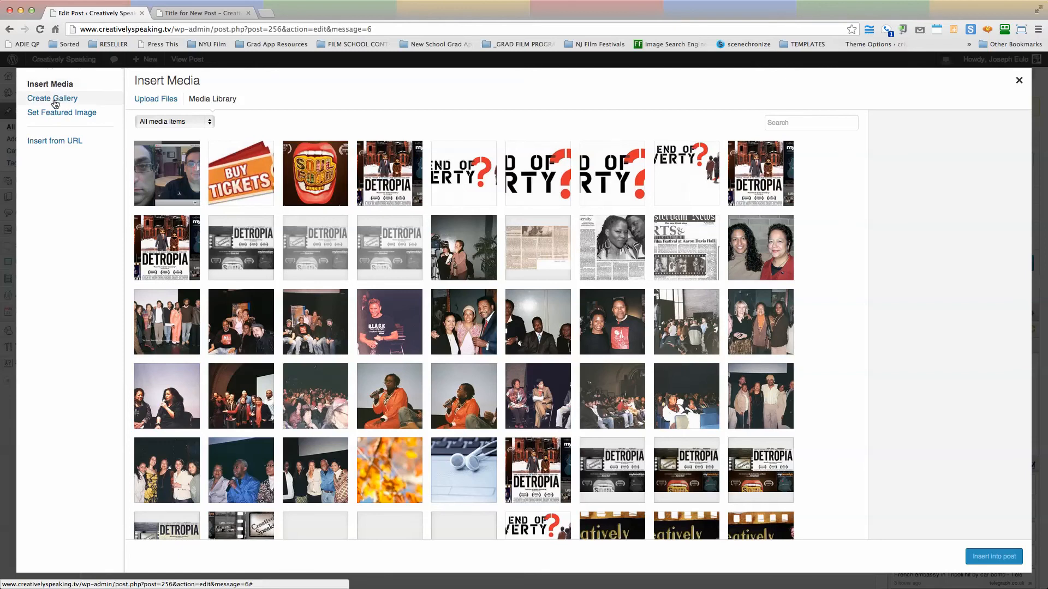
click(63, 142)
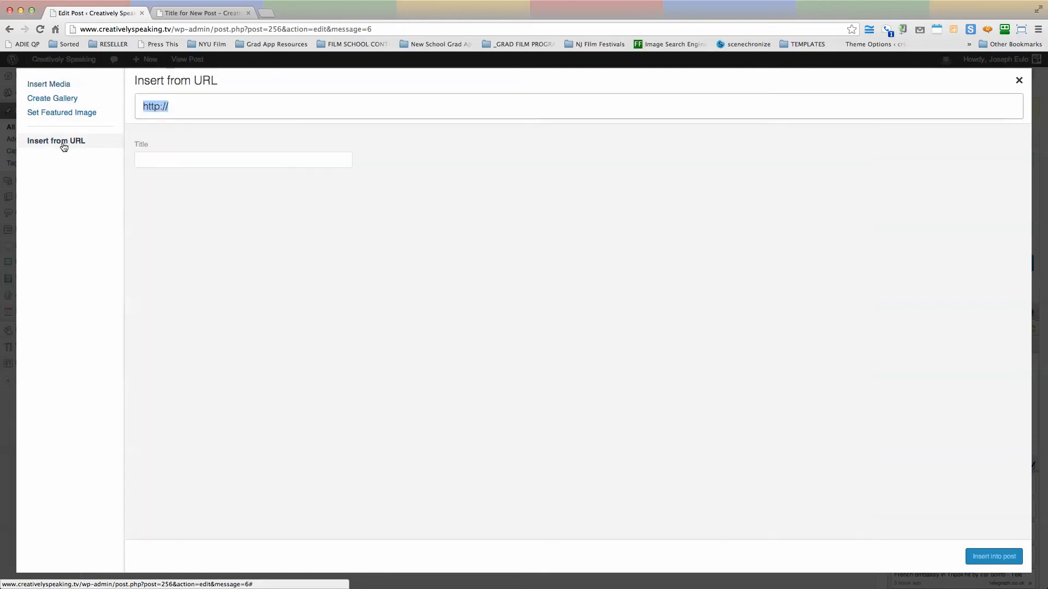
click(70, 84)
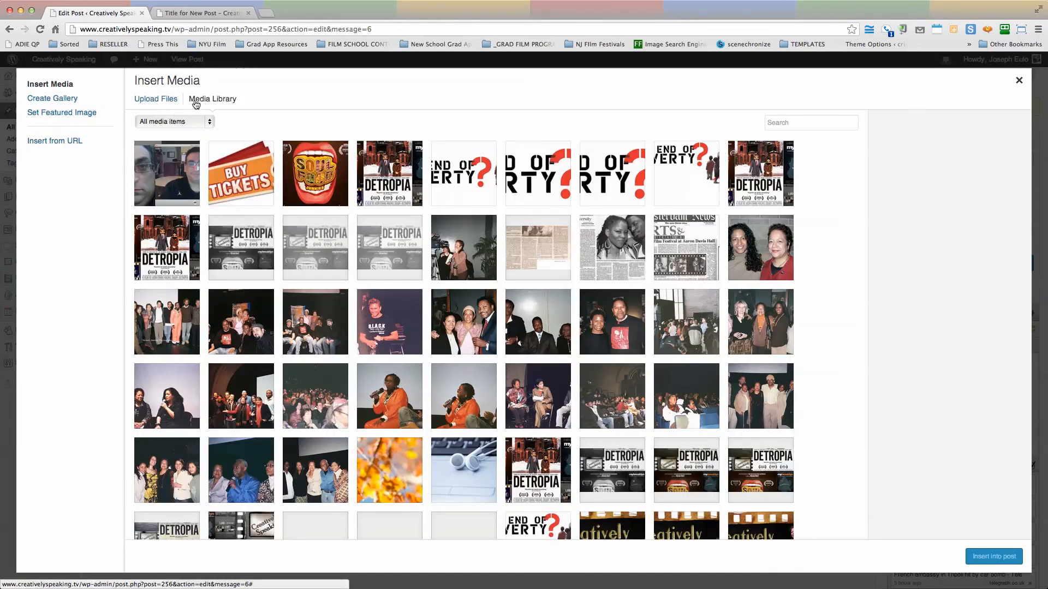
click(163, 100)
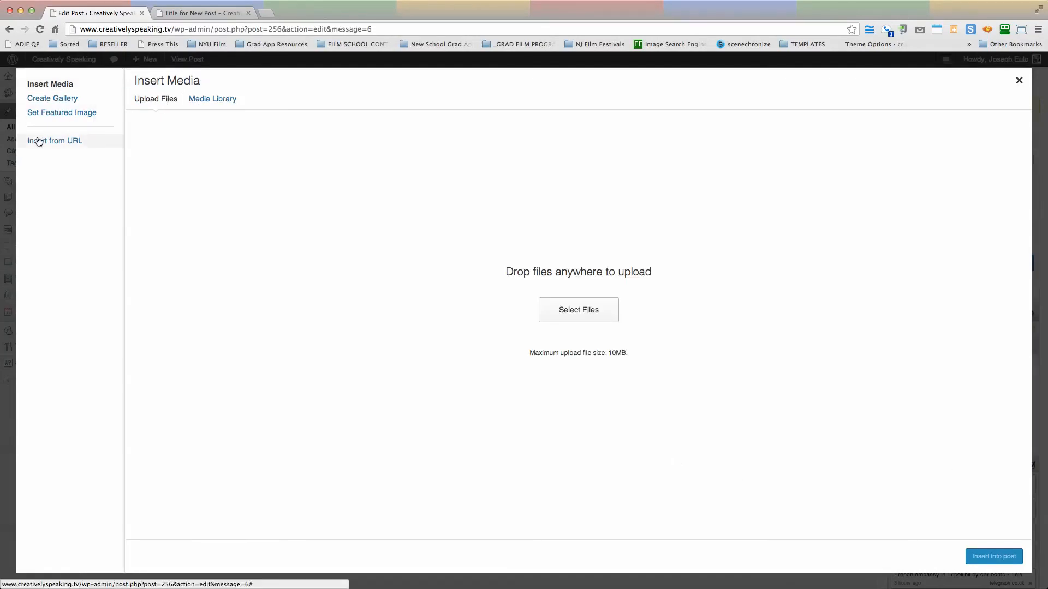
click(56, 142)
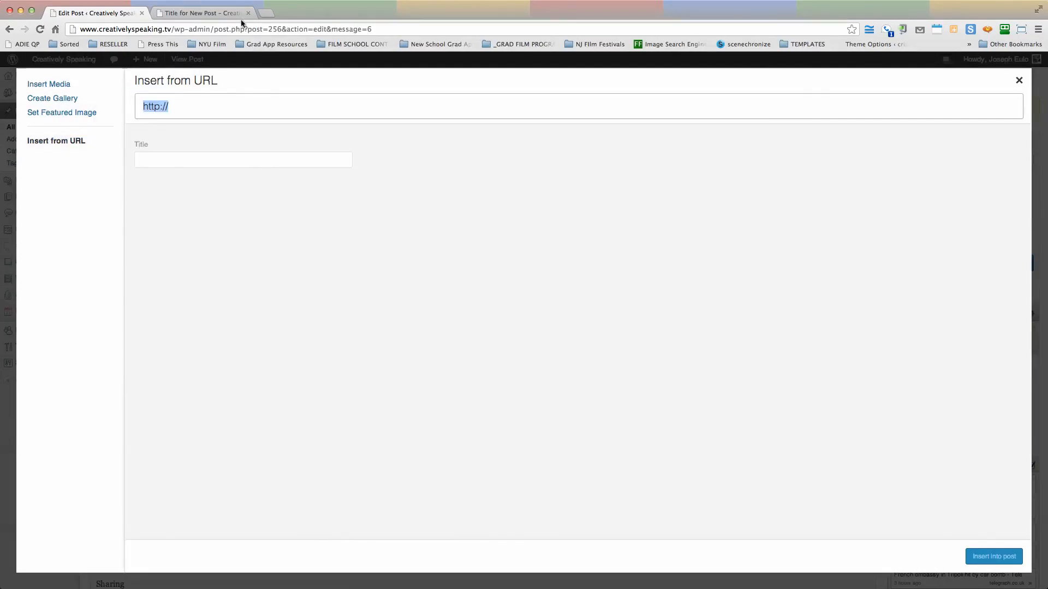
Search Google Images for "mist harlem" in a new browser tab
click(266, 12)
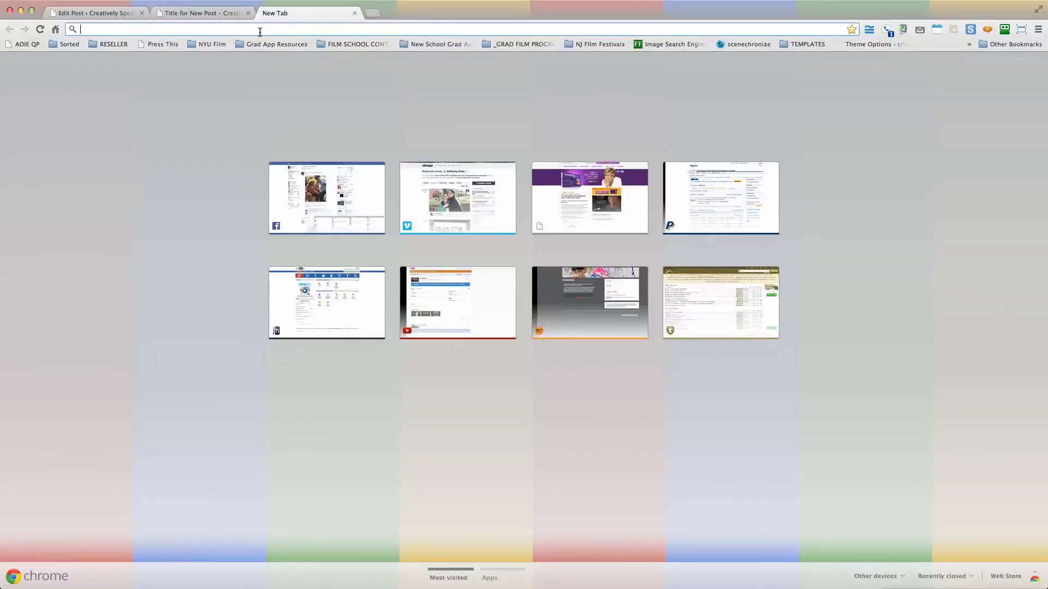
text(mist harlem)
key(Return)
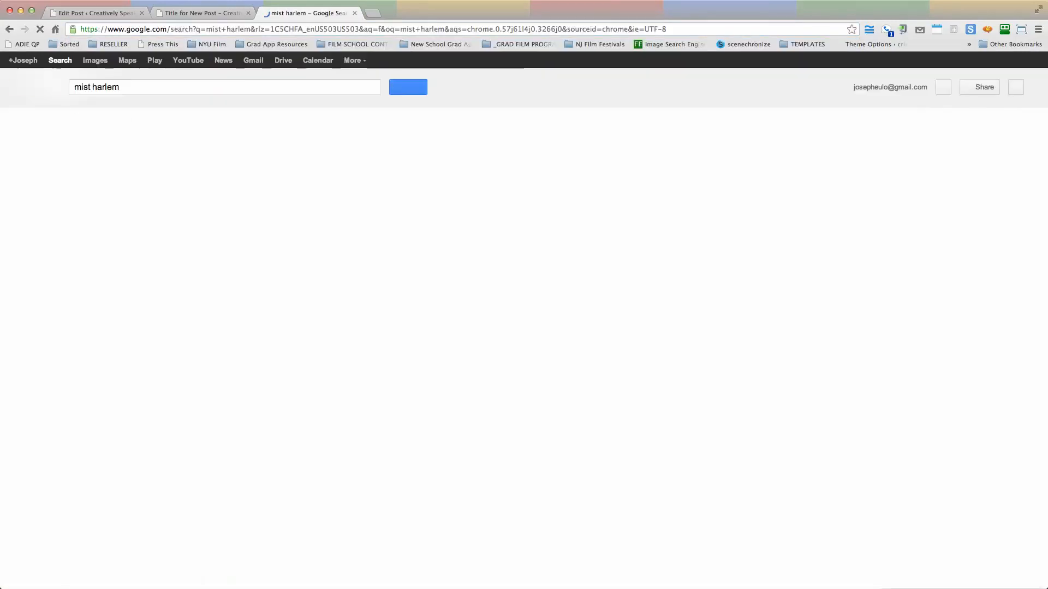
click(124, 126)
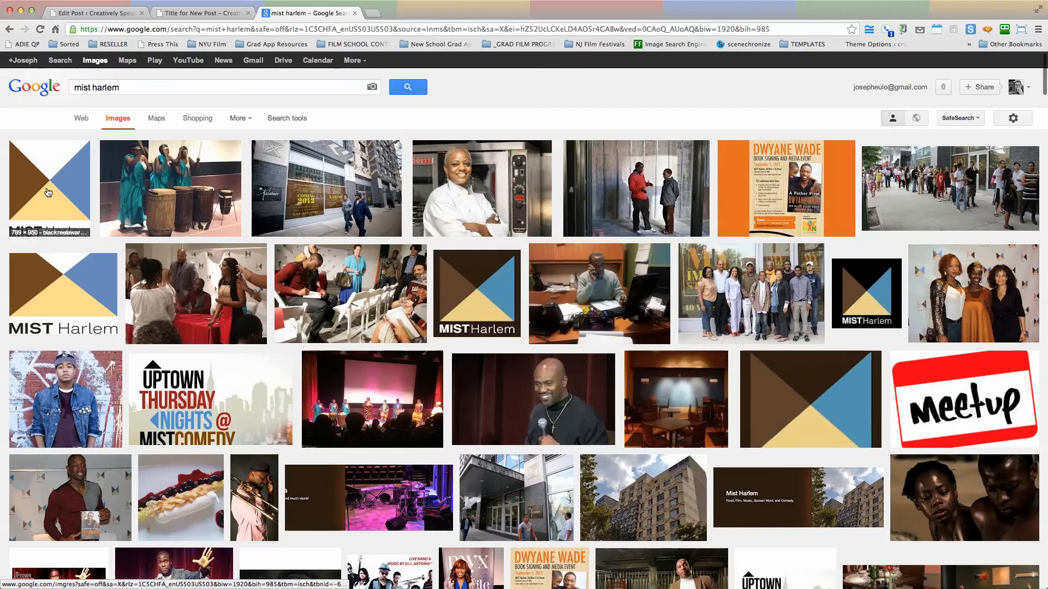
click(453, 167)
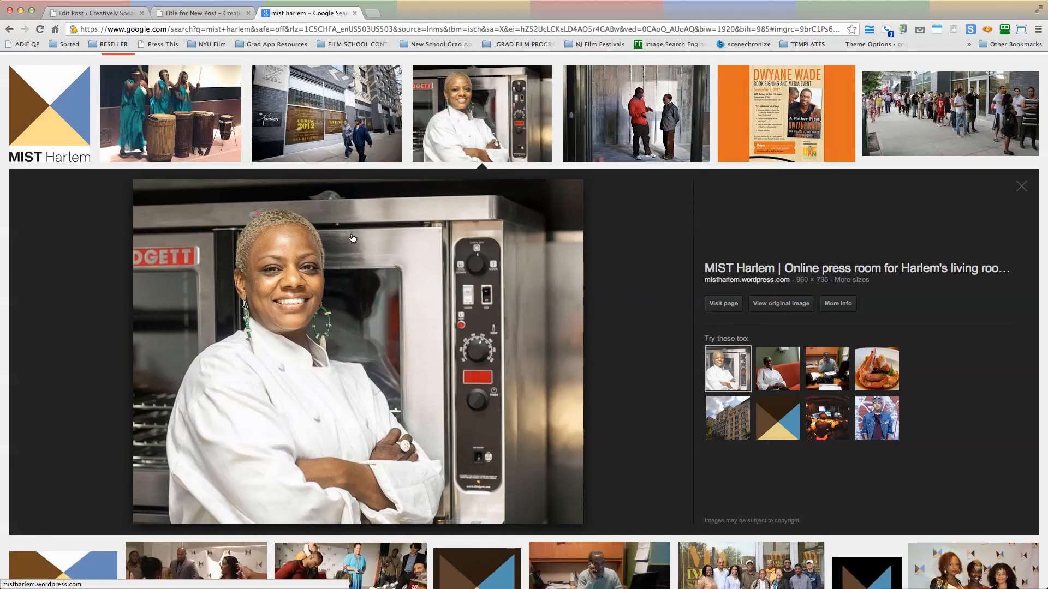
click(375, 254)
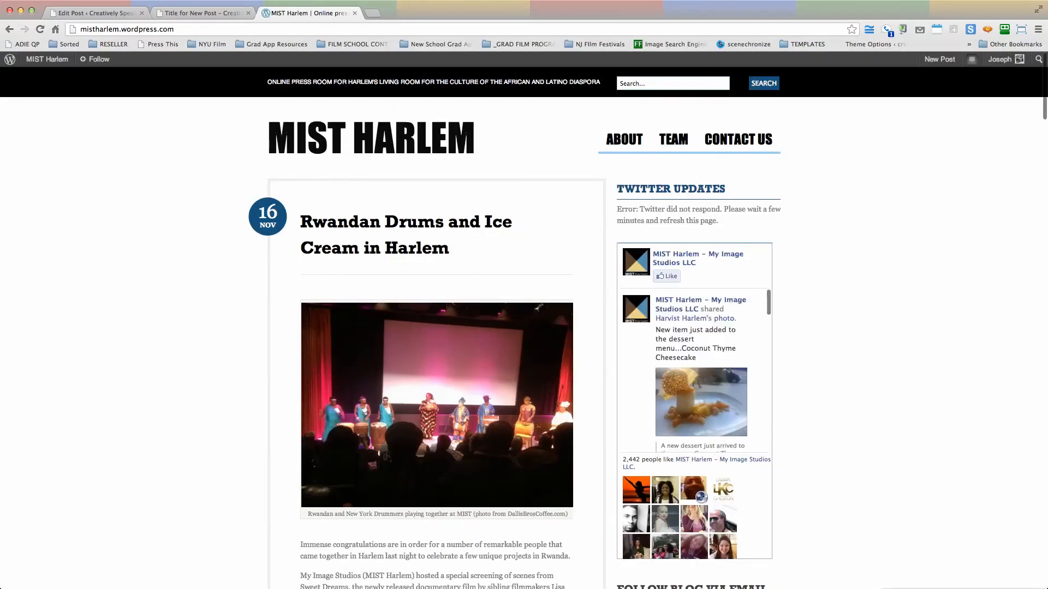
click(10, 29)
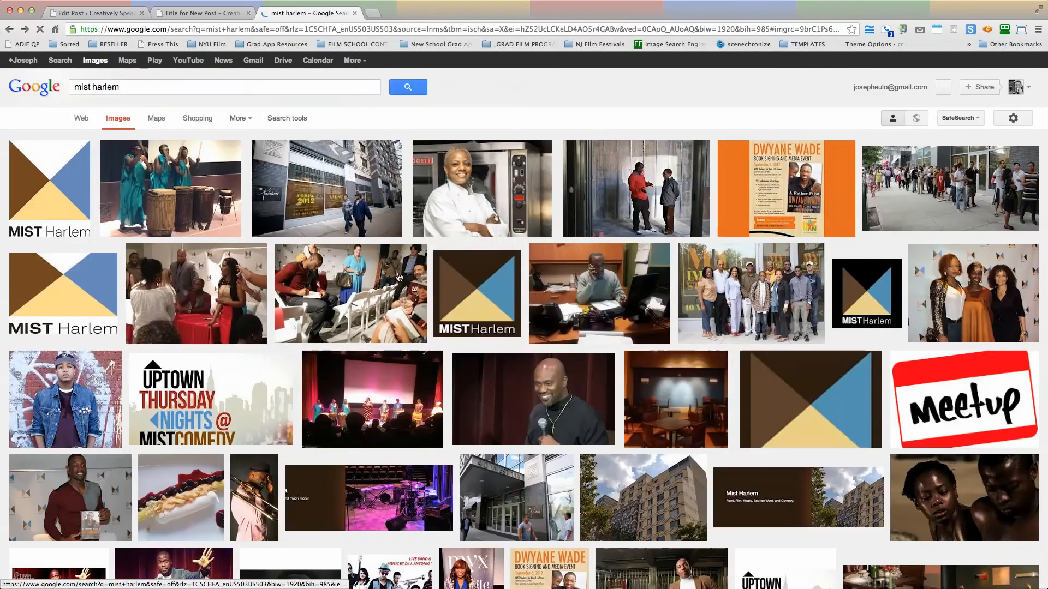
Preview the photo of the chef in the white jacket and copy its image URL
click(463, 213)
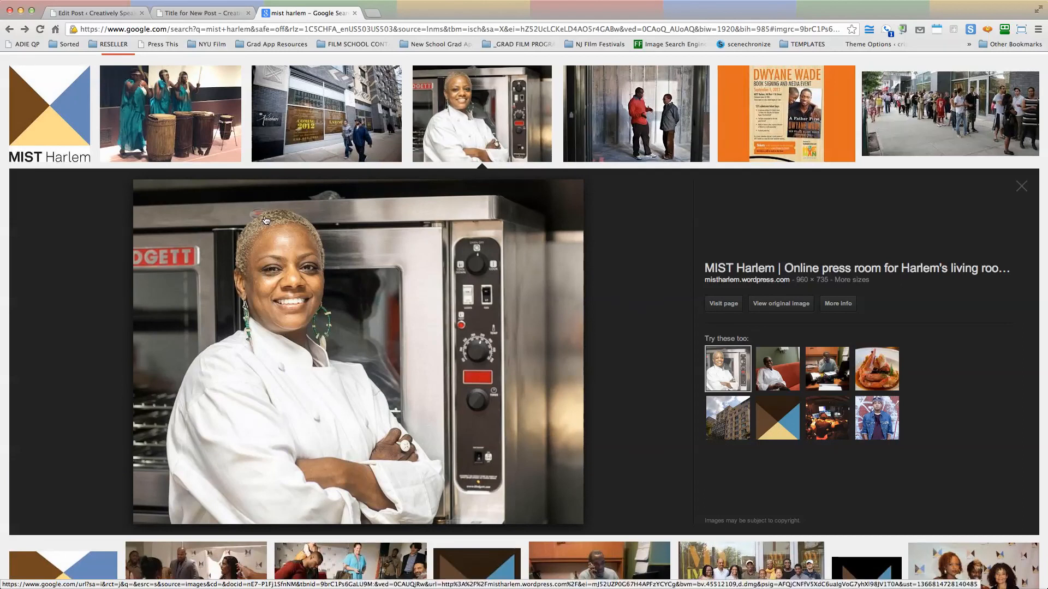
click(266, 220)
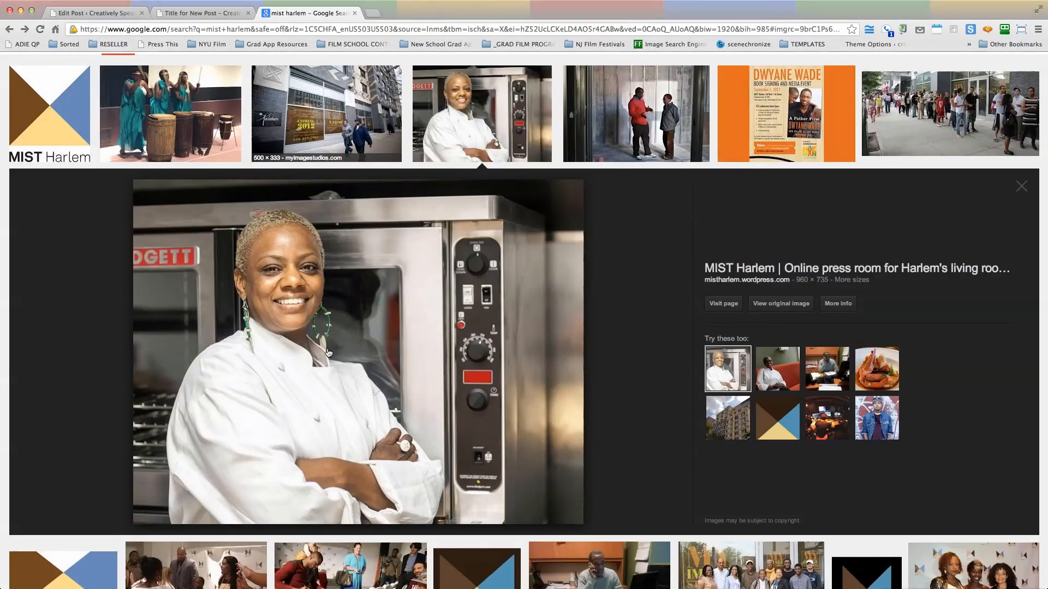
right_click(328, 351)
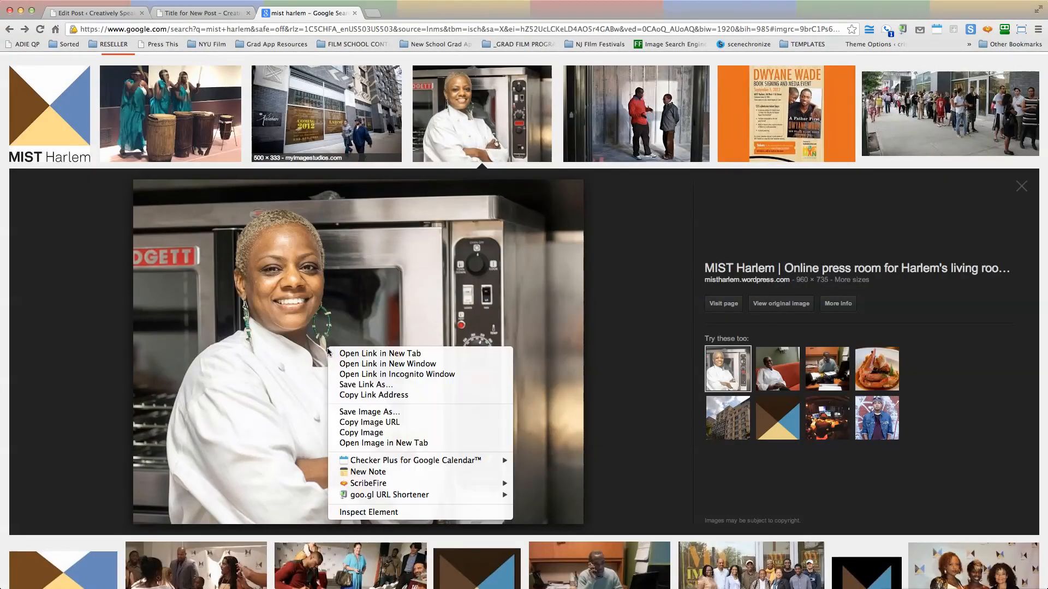
click(397, 423)
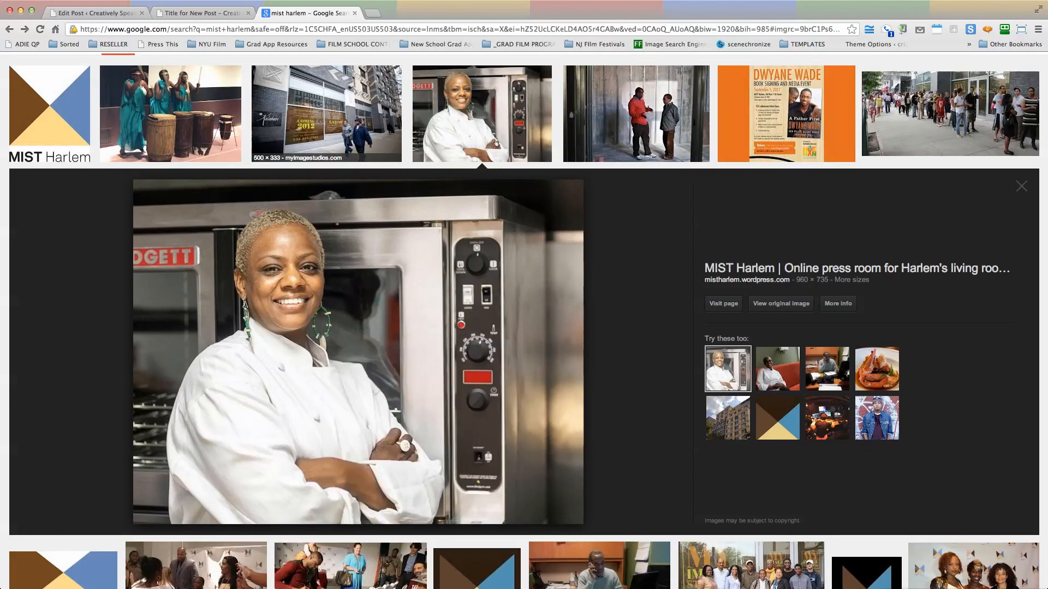
Return to the post editor and paste the copied image address as the URL of the media to insert
click(91, 15)
click(186, 107)
key(super+a)
key(super+v)
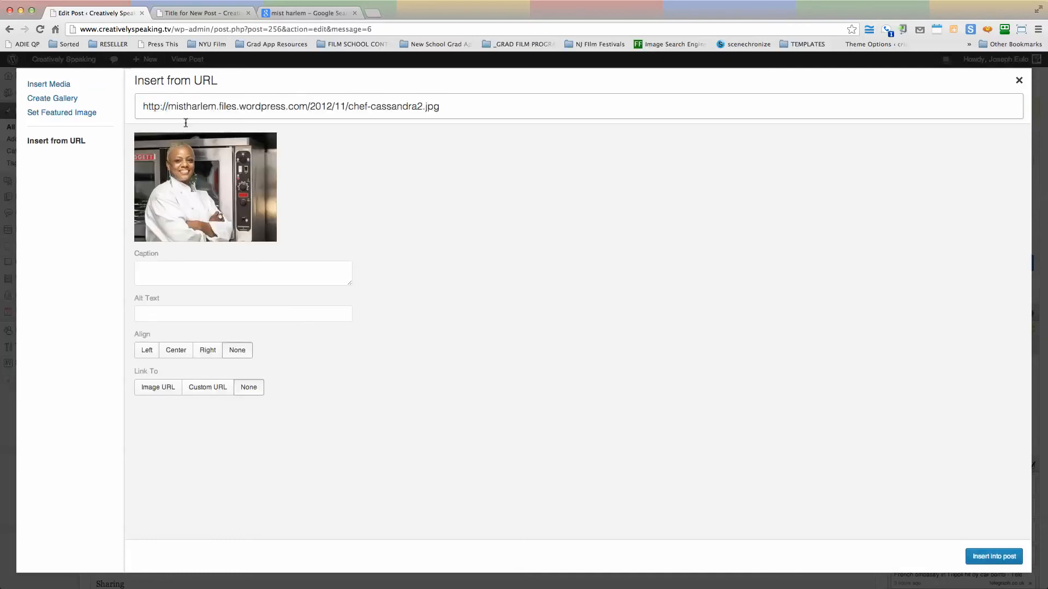
Give the image the caption "MIST Chef" and the alt text "Pic"
click(161, 271)
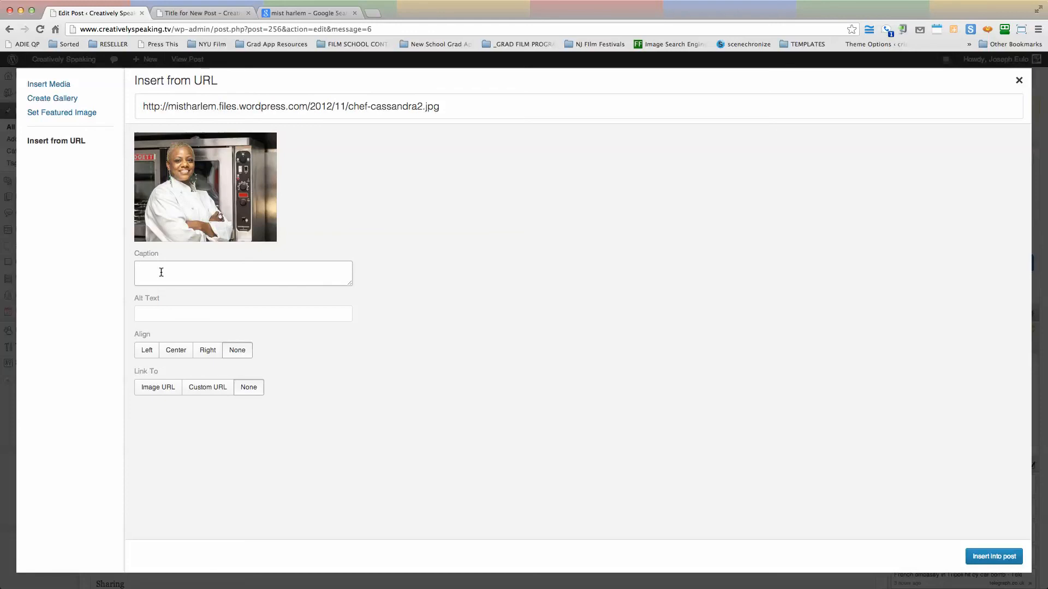
text(MIST Chef)
click(168, 315)
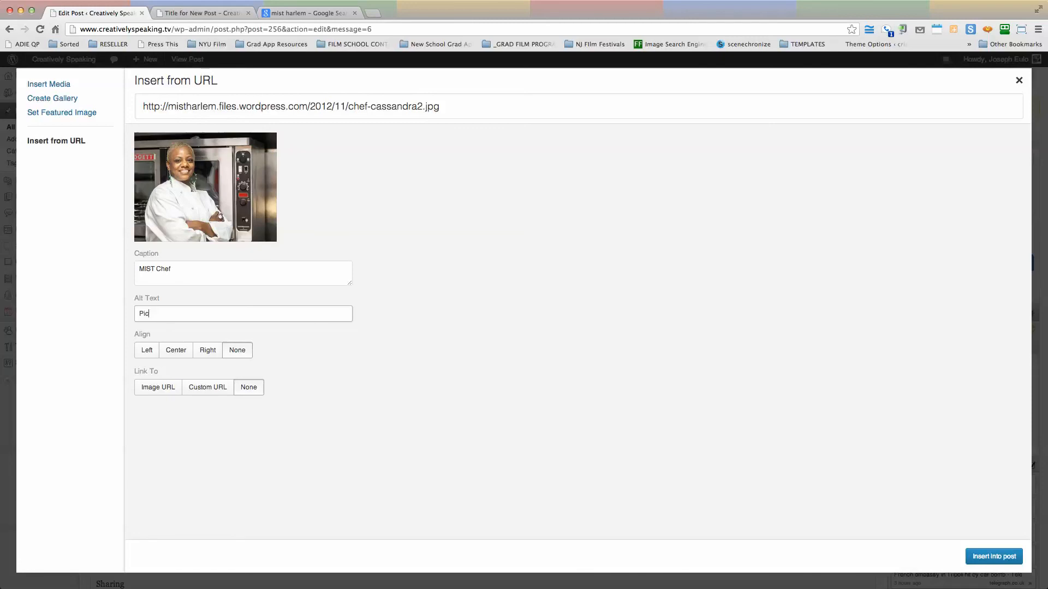
Try the alignment and link options, settle on left alignment with no link, and insert the image into the post
click(144, 354)
click(182, 353)
click(213, 352)
click(244, 354)
click(145, 352)
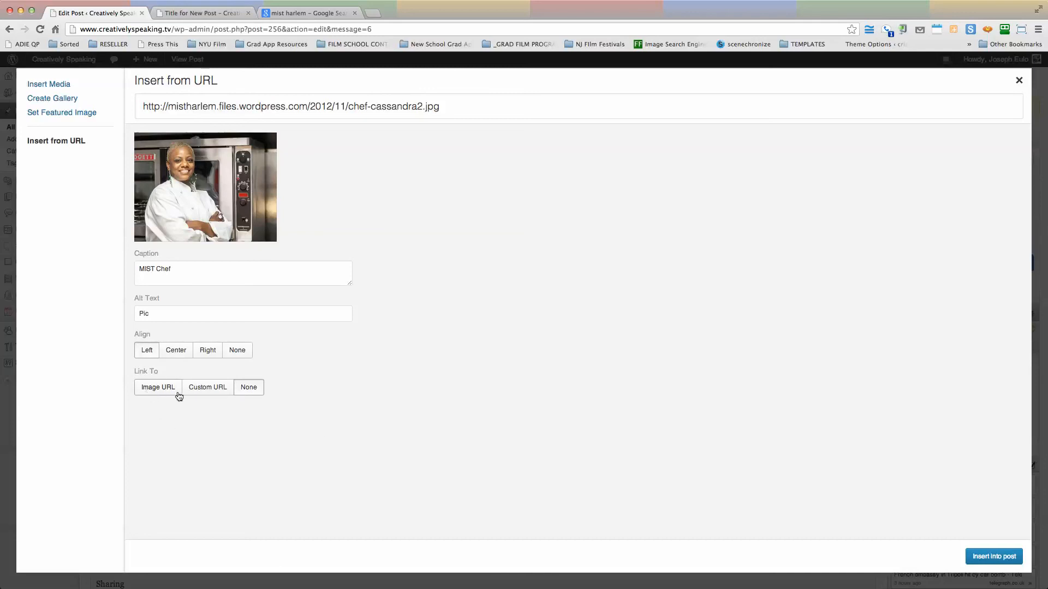
click(206, 391)
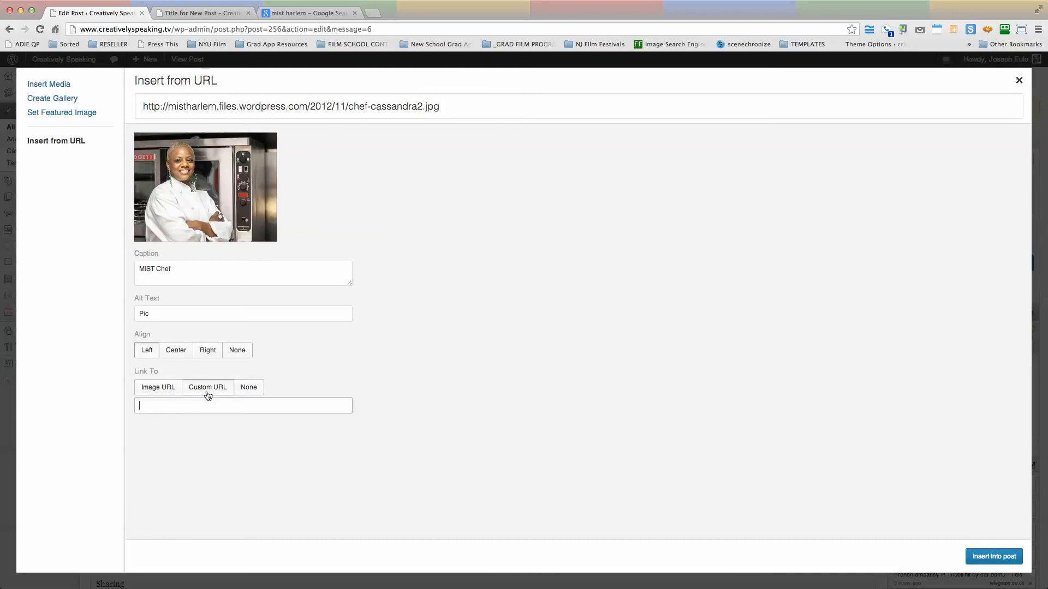
click(252, 391)
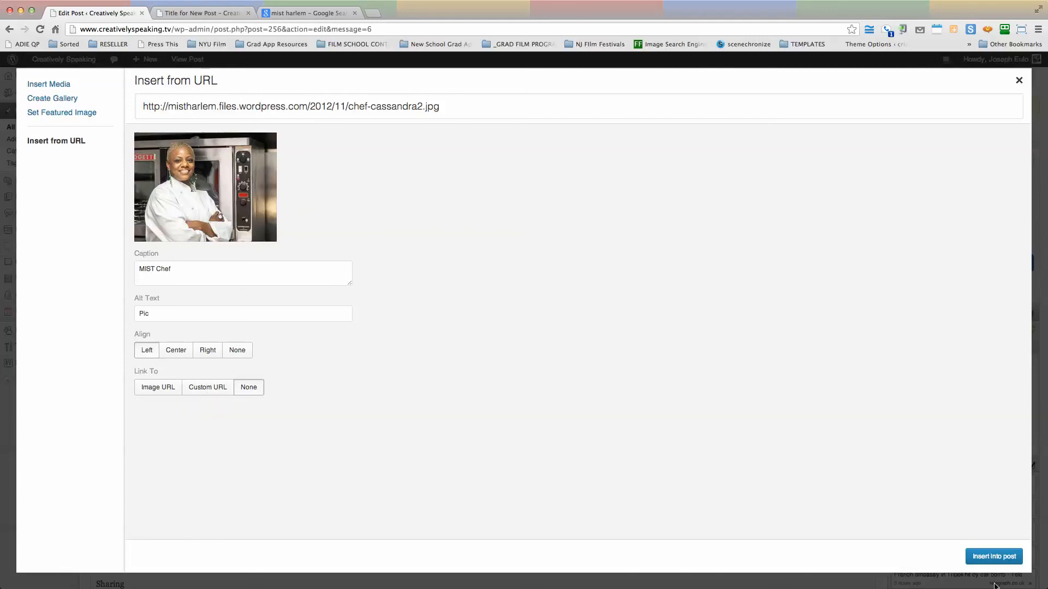
click(988, 556)
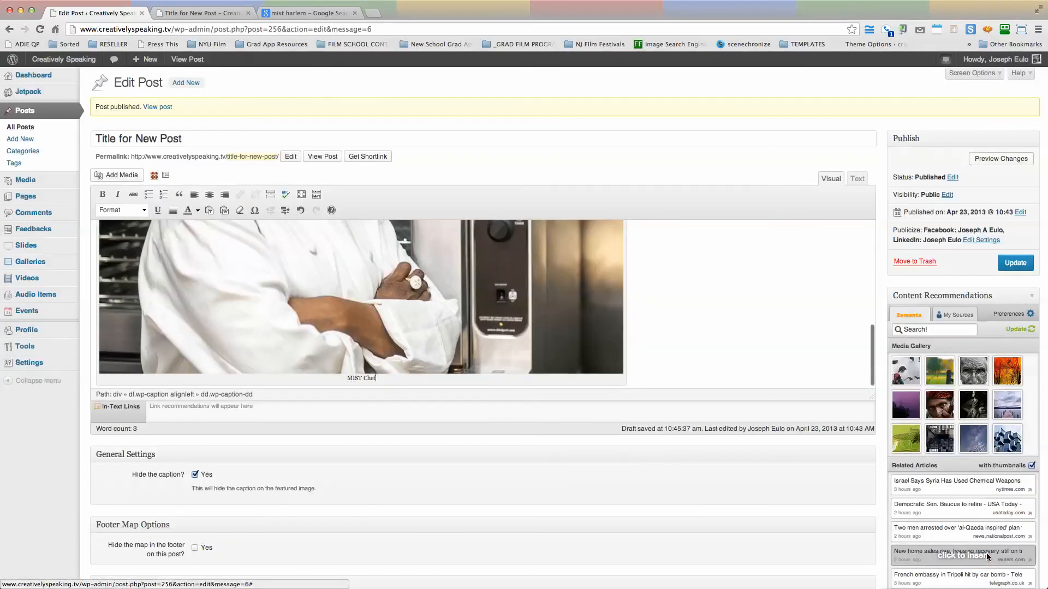
Edit the inserted chef image, scale it to 60%, look over its advanced settings, and apply the change
click(496, 317)
scroll(310, 296, up, 5)
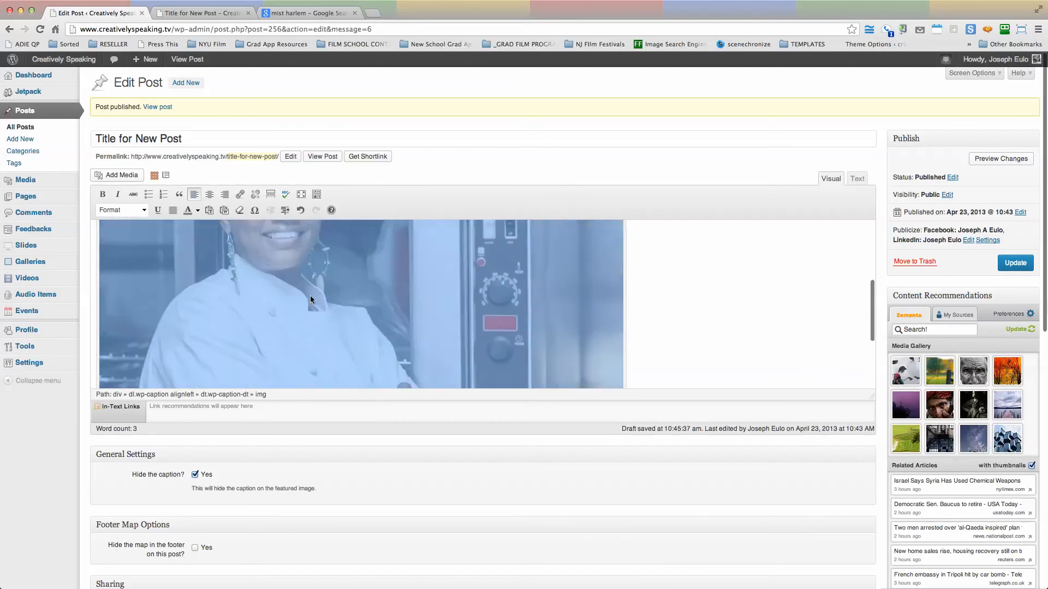
click(161, 292)
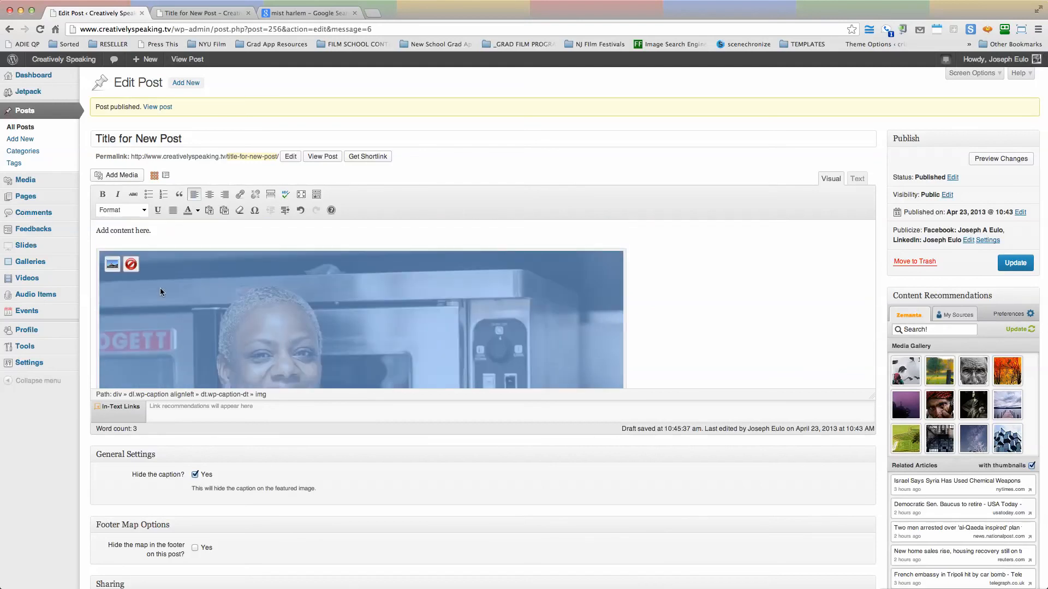
click(113, 266)
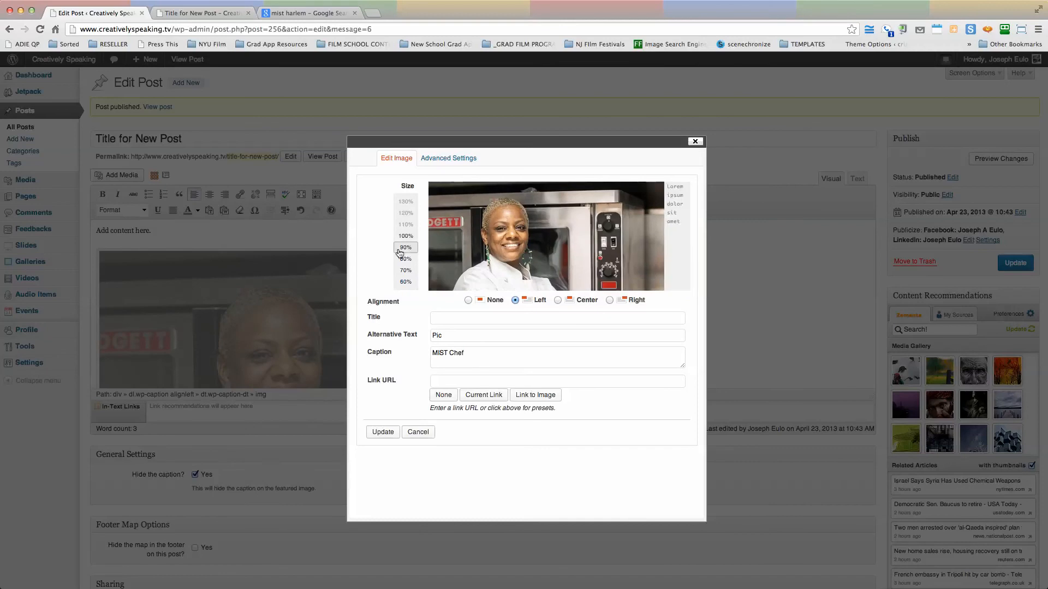
click(405, 283)
click(460, 160)
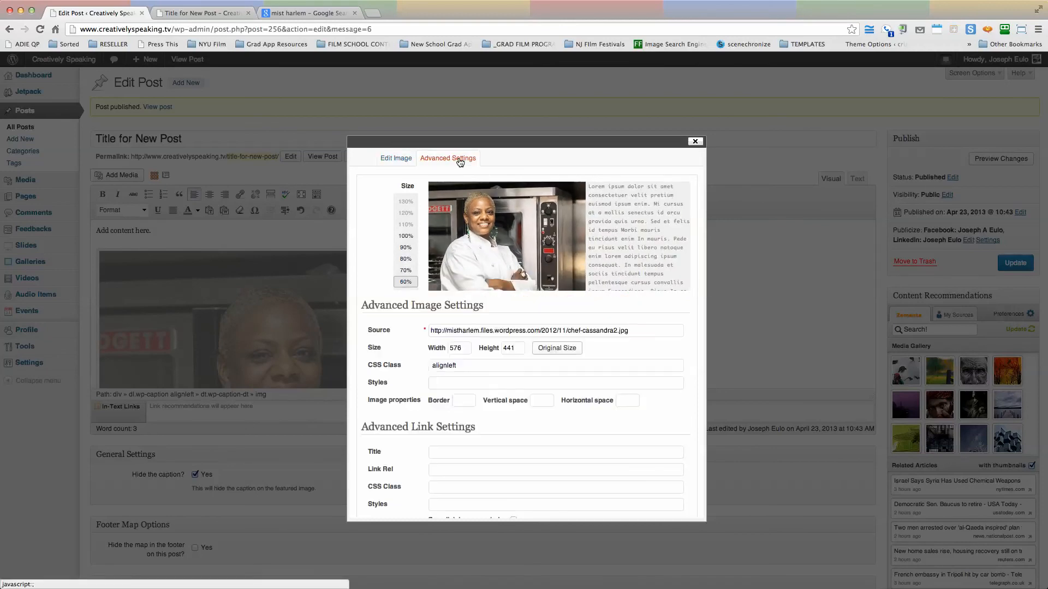
double_click(458, 350)
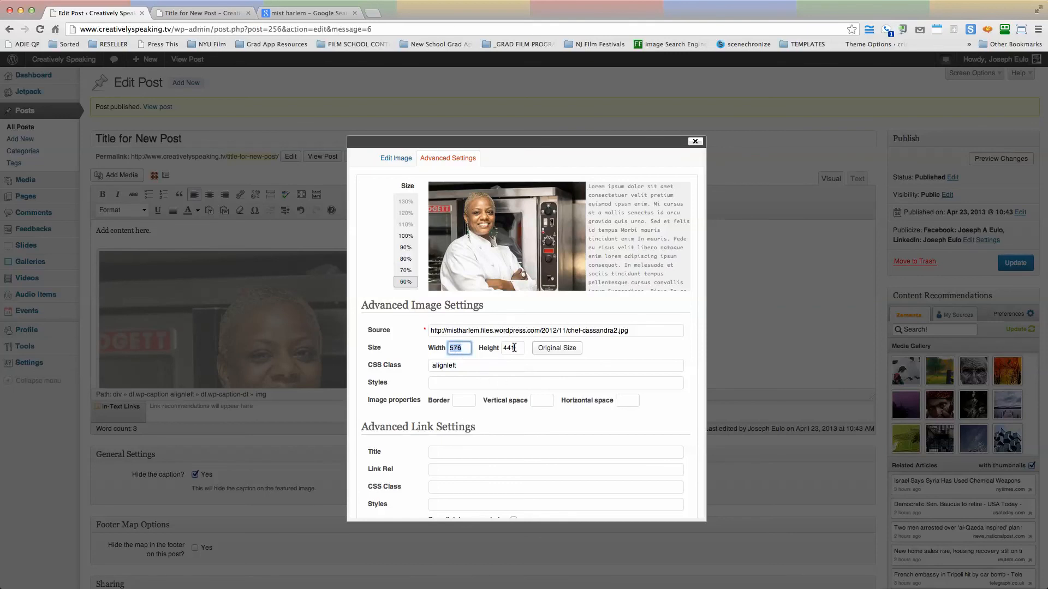
click(406, 283)
scroll(406, 282, down, 5)
click(381, 287)
scroll(327, 222, up, 5)
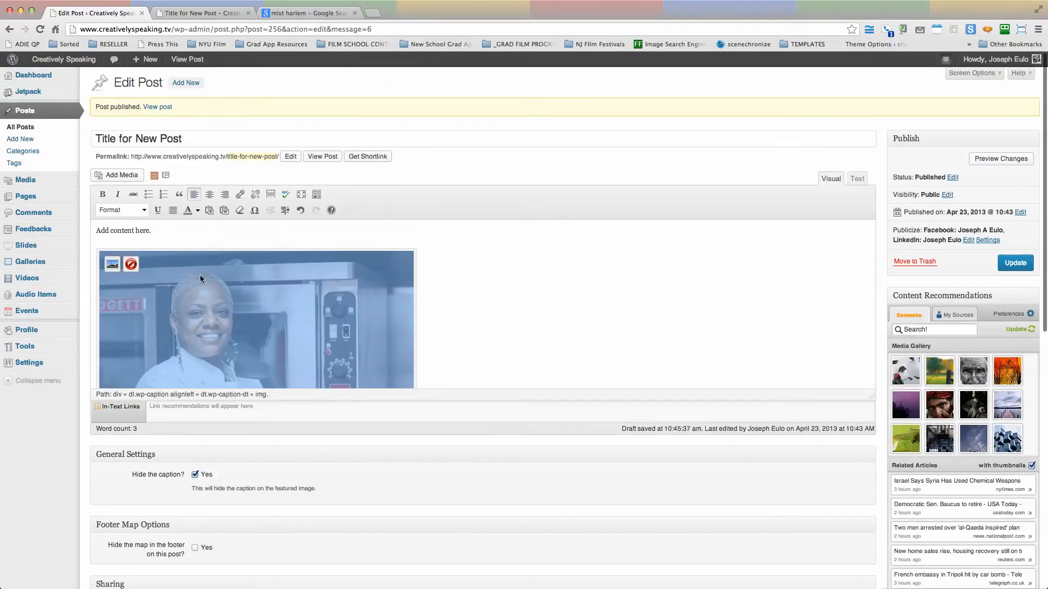
Reduce the already scaled chef image to 60% once more and apply the change
click(111, 264)
click(405, 282)
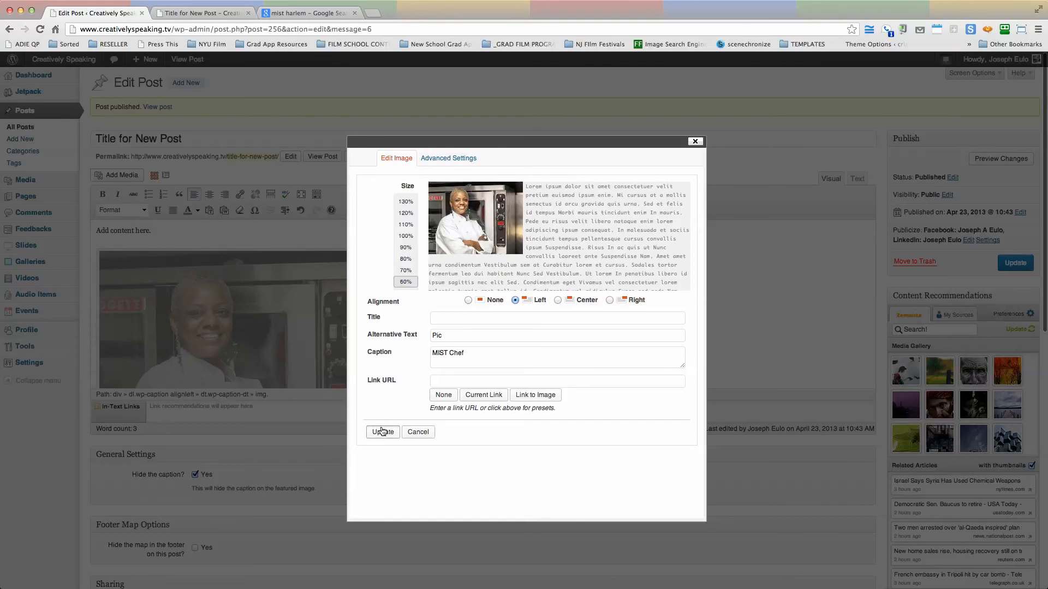
click(382, 431)
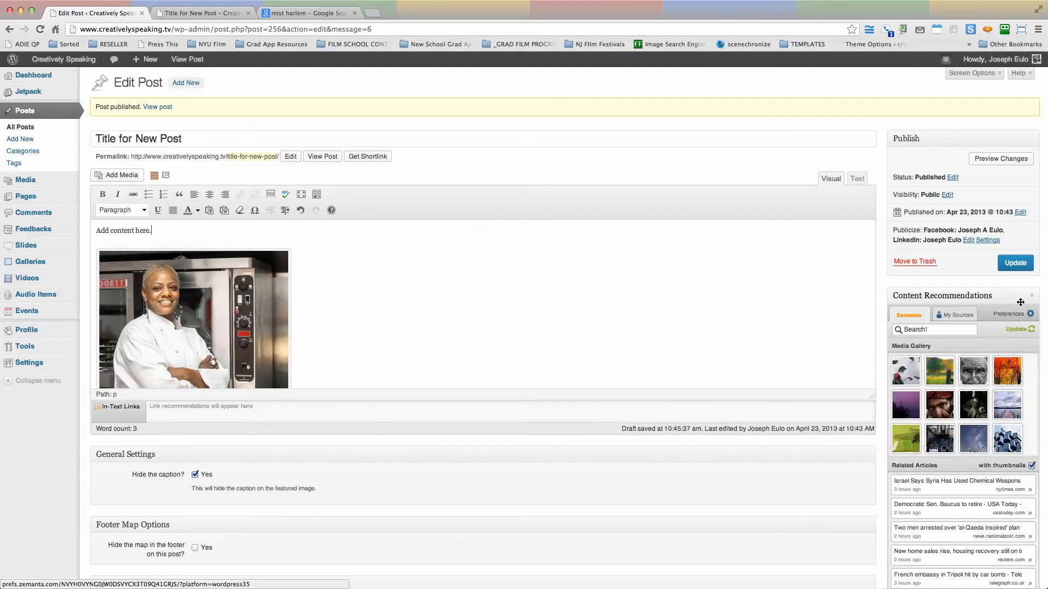
Update the post, reload its public page to check the image and caption, and return to the editor
click(1015, 264)
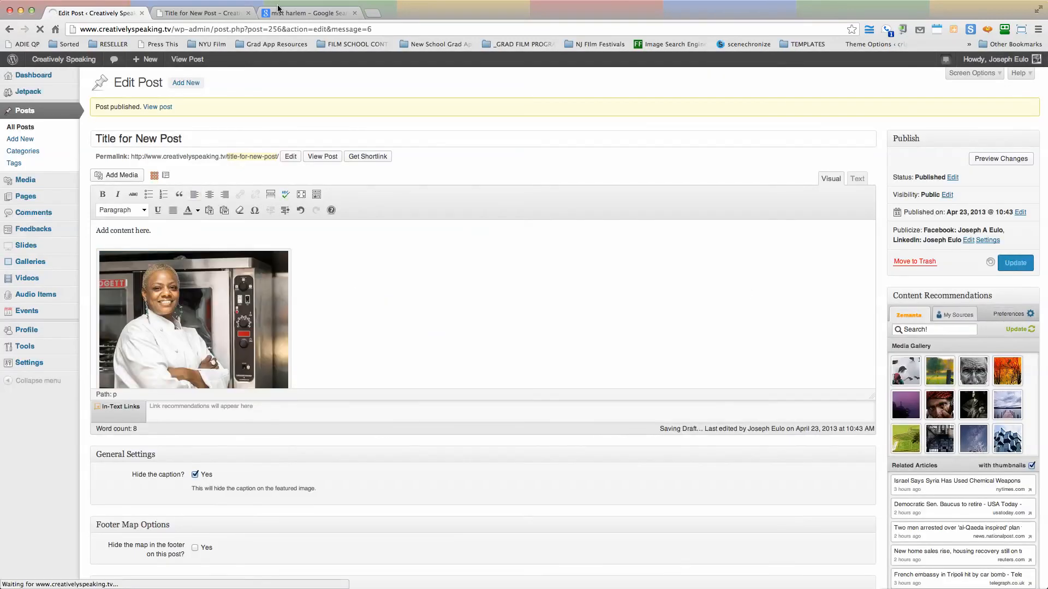
click(201, 14)
click(39, 30)
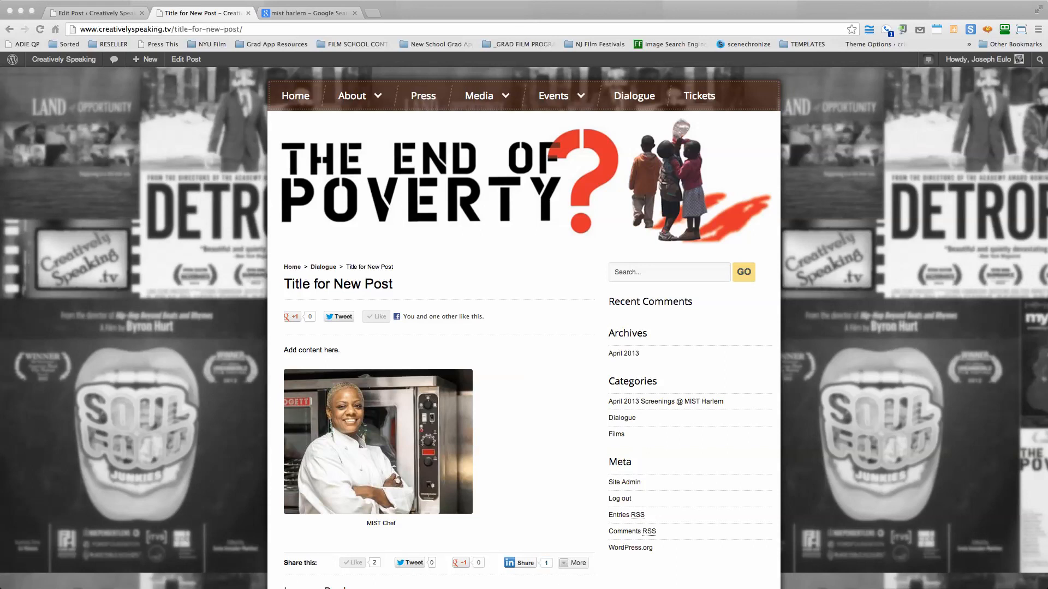
key(ctrl+shift+Tab)
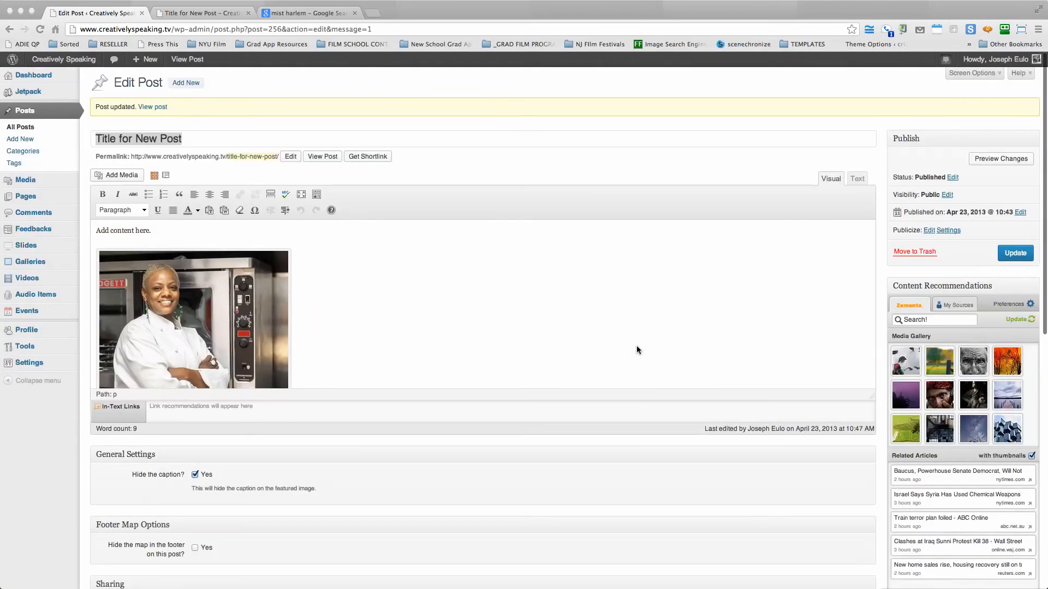